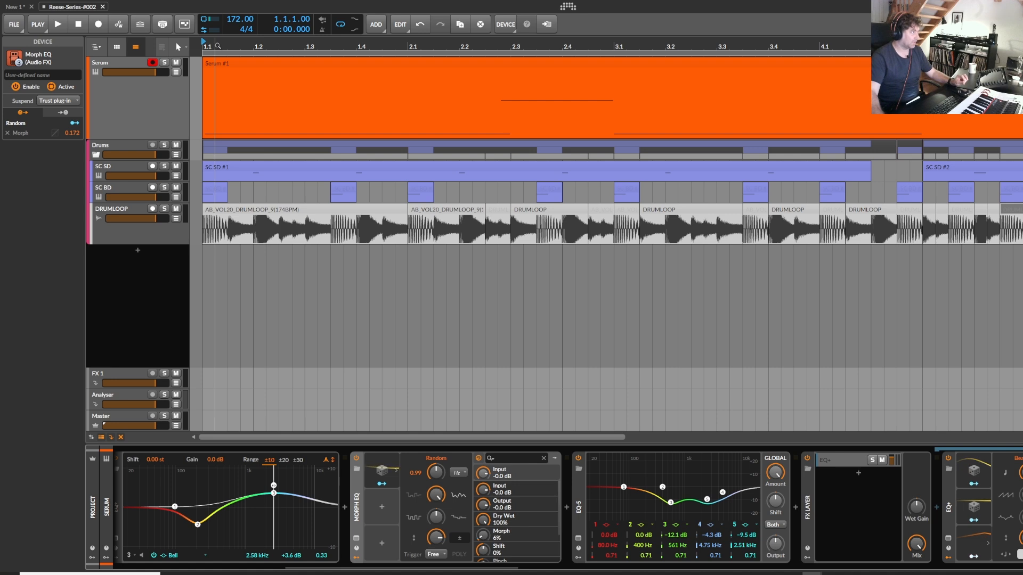
Select the Serum track and play a short part of the loop from the start
click(118, 63)
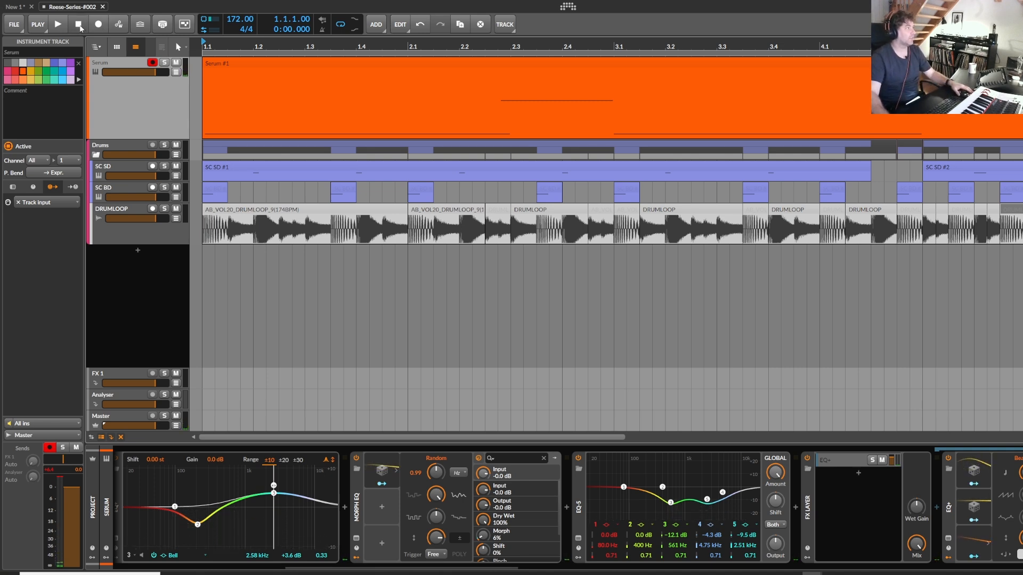
click(64, 29)
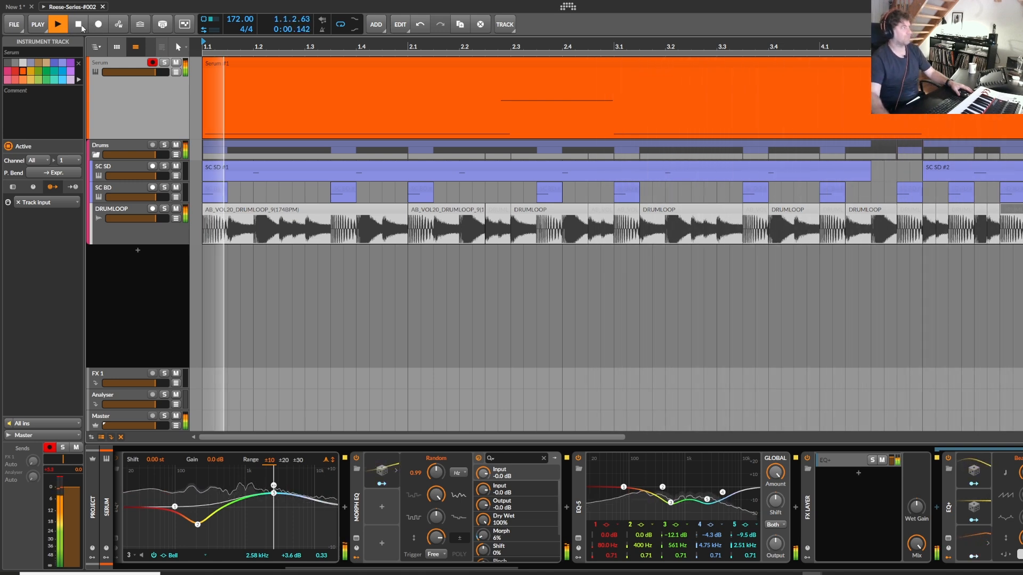
key(space)
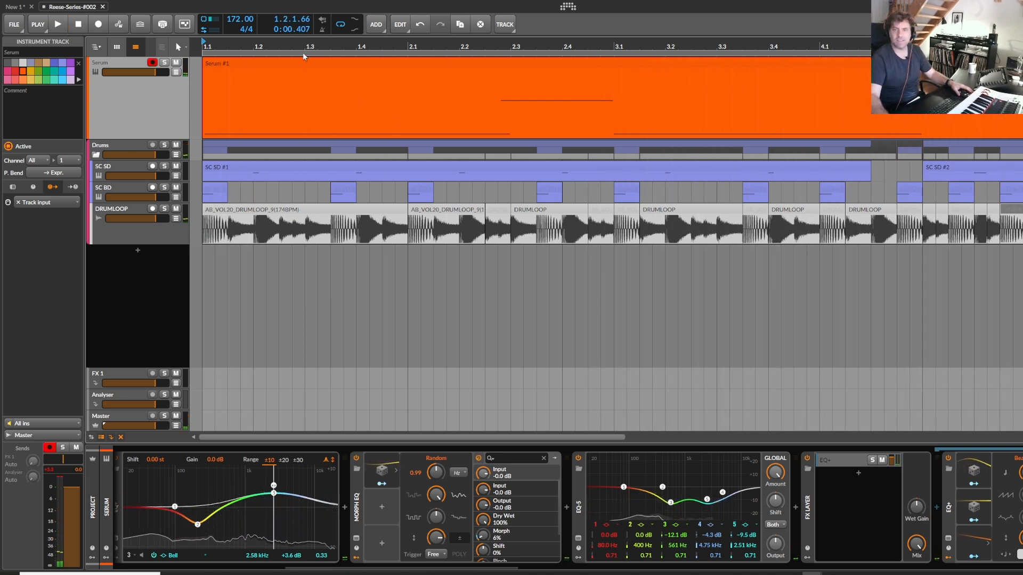
Zoom the arrangement out to the whole loop, open the Serum synth's window over it, and show the instrument's ADSR modulator
drag(245, 44, 343, 568)
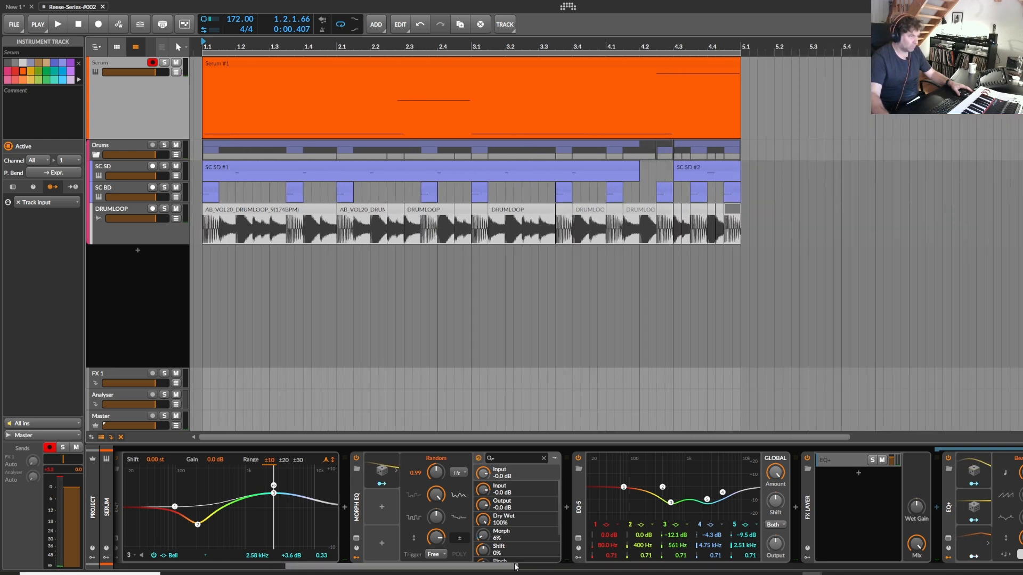
drag(515, 567, 181, 562)
click(131, 538)
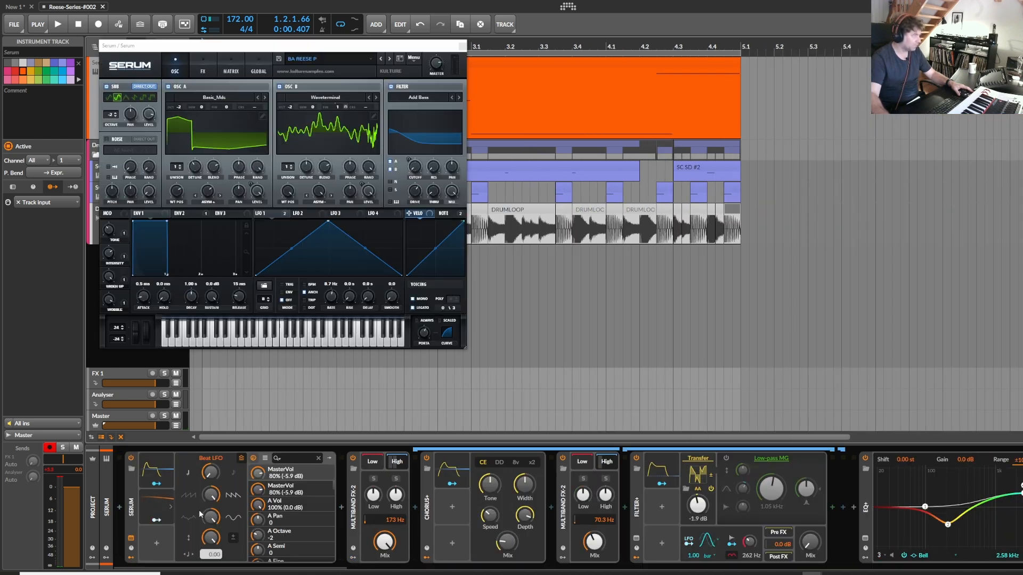
drag(263, 50, 535, 69)
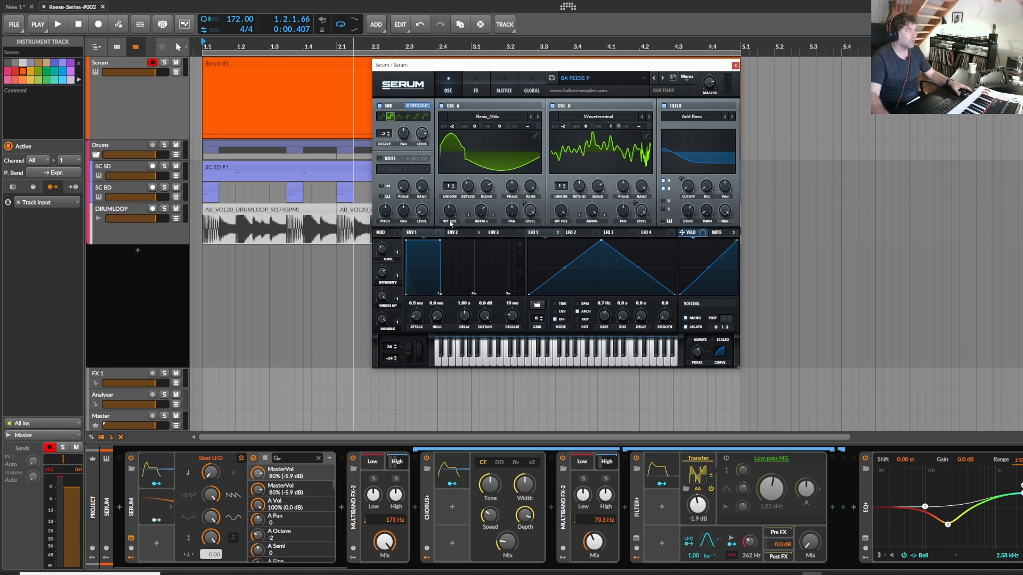
click(171, 475)
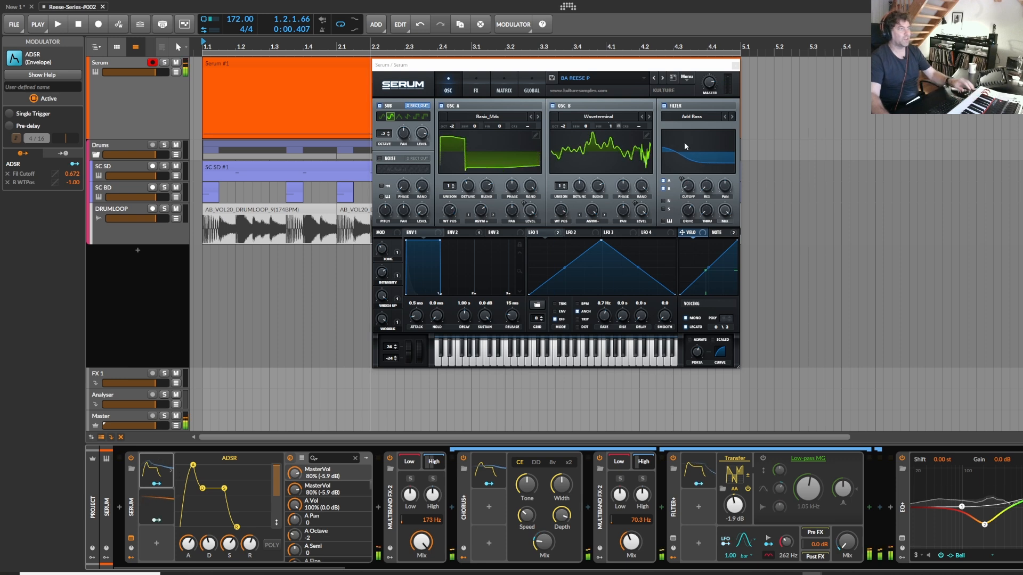
Raise the mix of the Chorus+ in the first Multiband FX-2 slightly
click(389, 485)
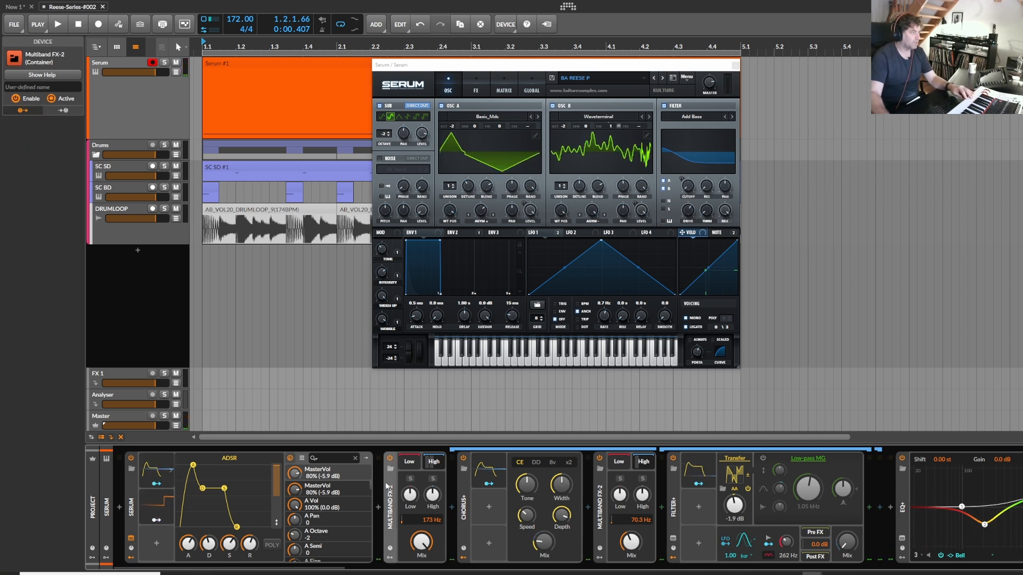
scroll(303, 573, right, 5)
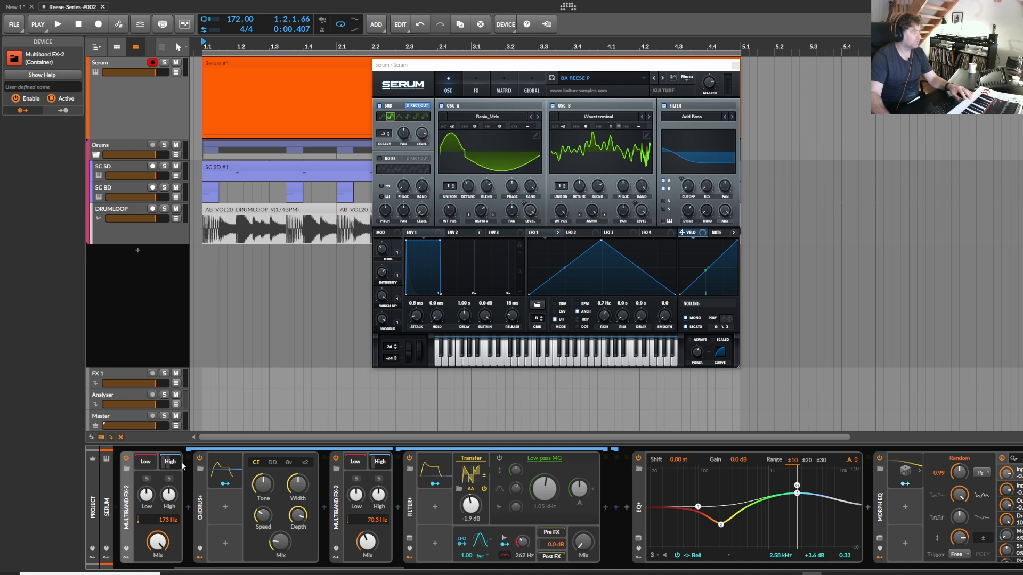
scroll(269, 566, left, 4)
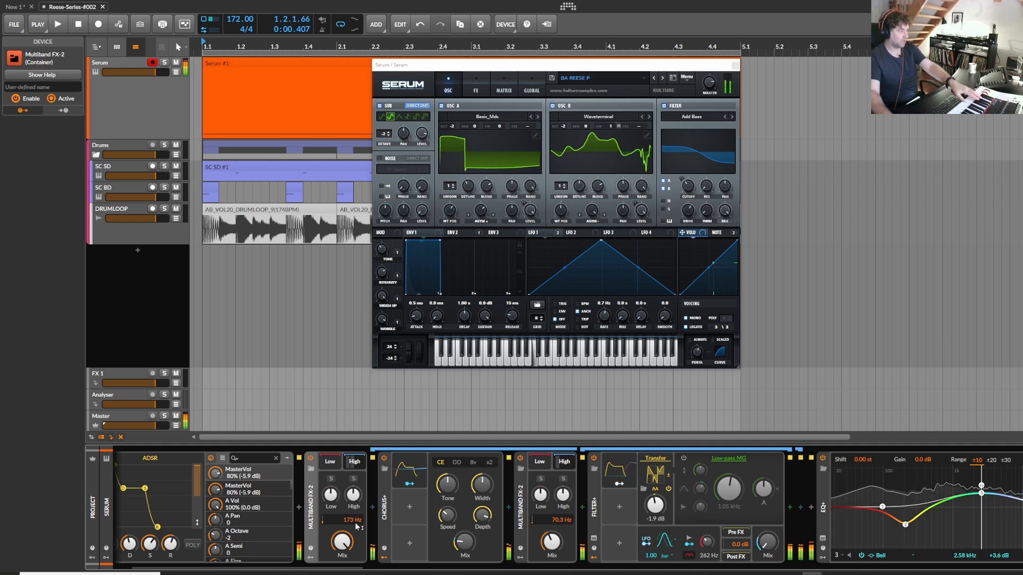
drag(467, 551, 467, 548)
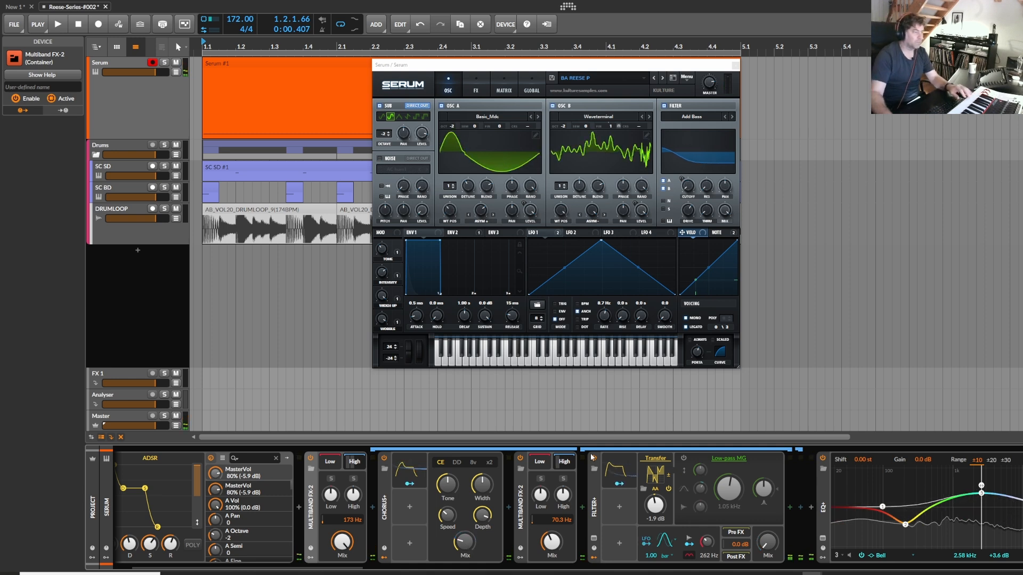
Examine the low and high chains of the second Multiband FX-2 and band 2 of the following EQ+
click(546, 464)
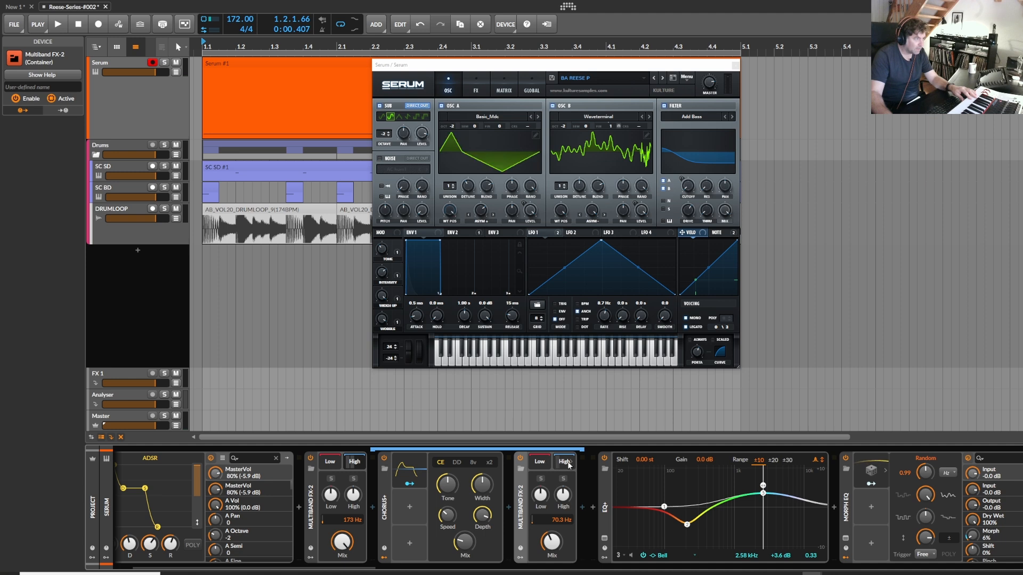
click(565, 462)
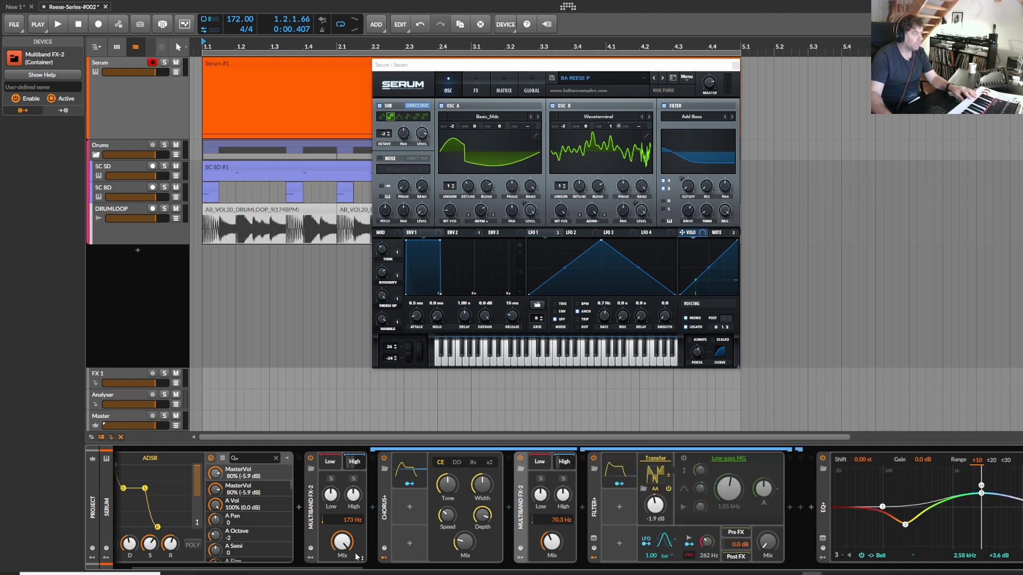
drag(337, 567, 411, 574)
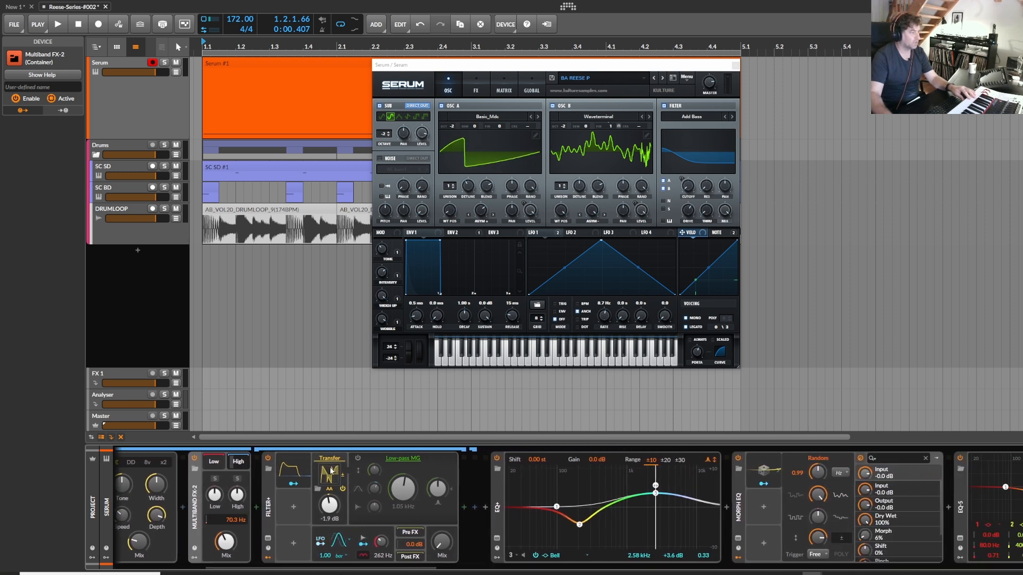
drag(314, 569, 367, 567)
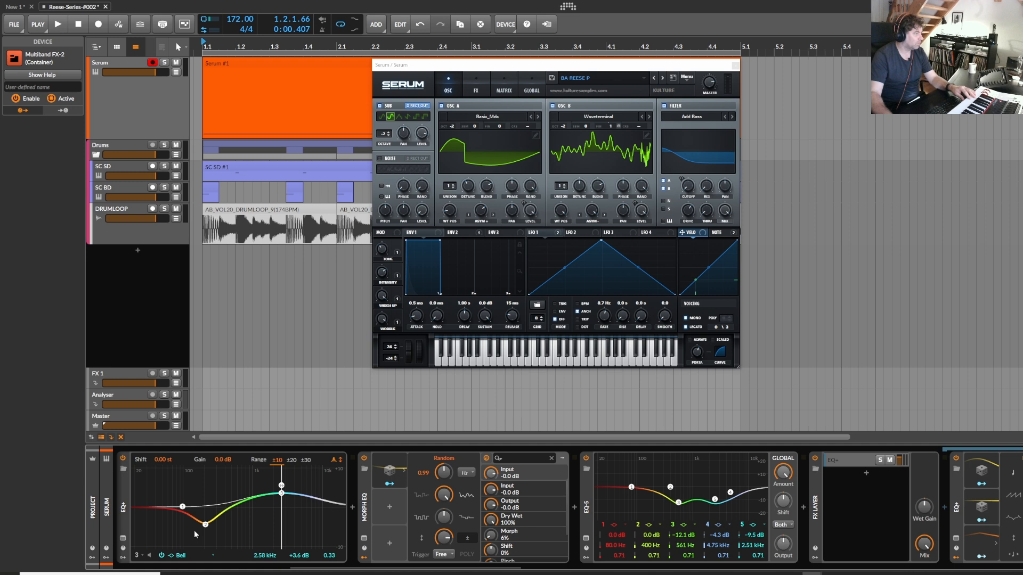
click(205, 526)
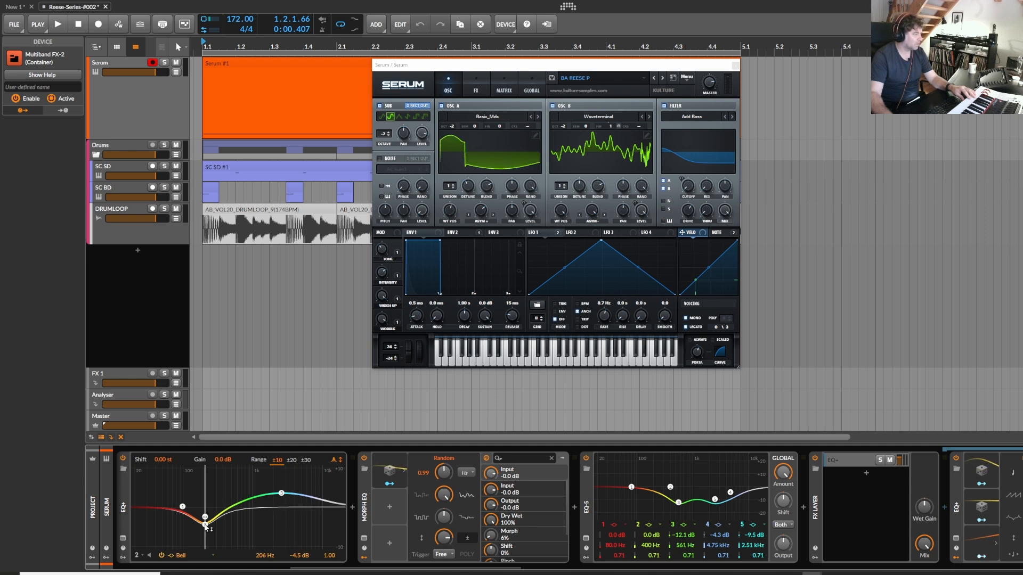
Open the Morph EQ plug-in window, enlarge it, and place it over the Serum window
click(363, 483)
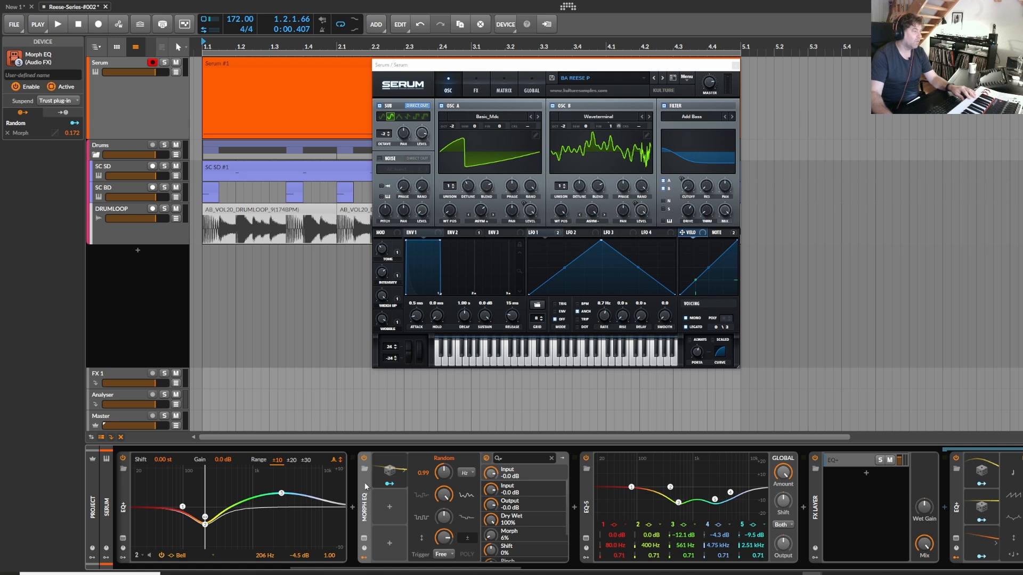
double_click(365, 487)
click(363, 538)
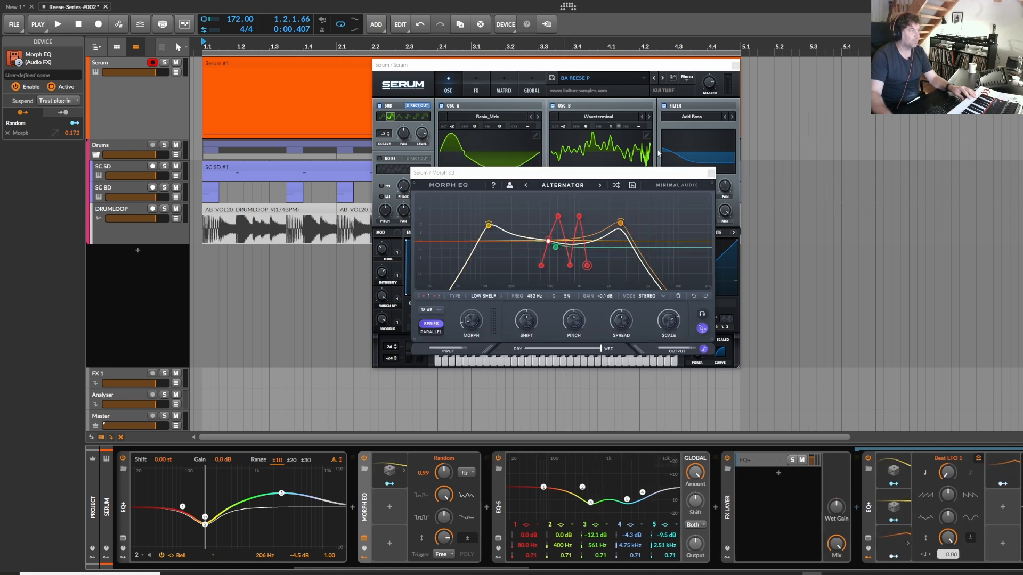
drag(528, 178, 415, 158)
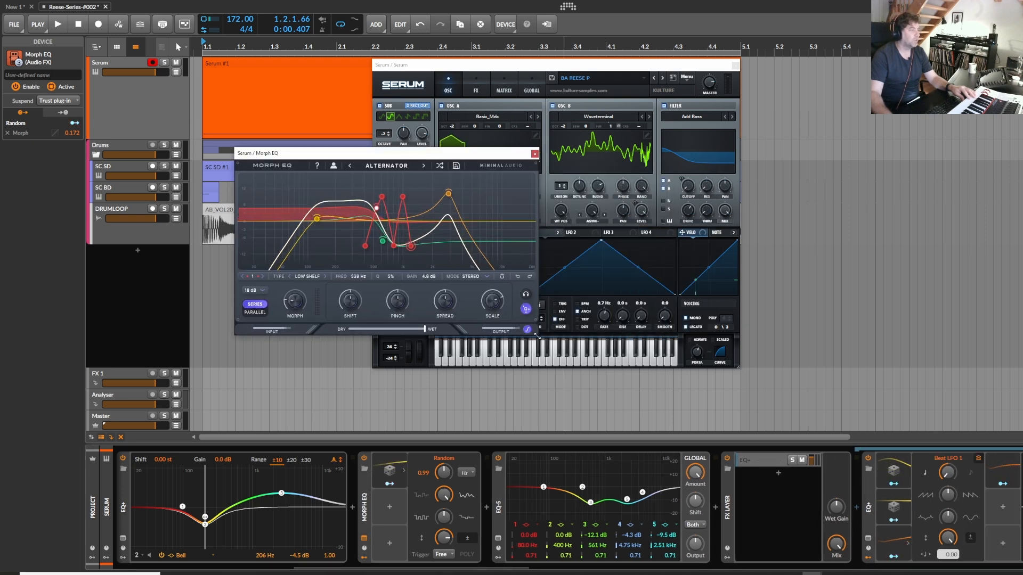
drag(537, 334, 630, 420)
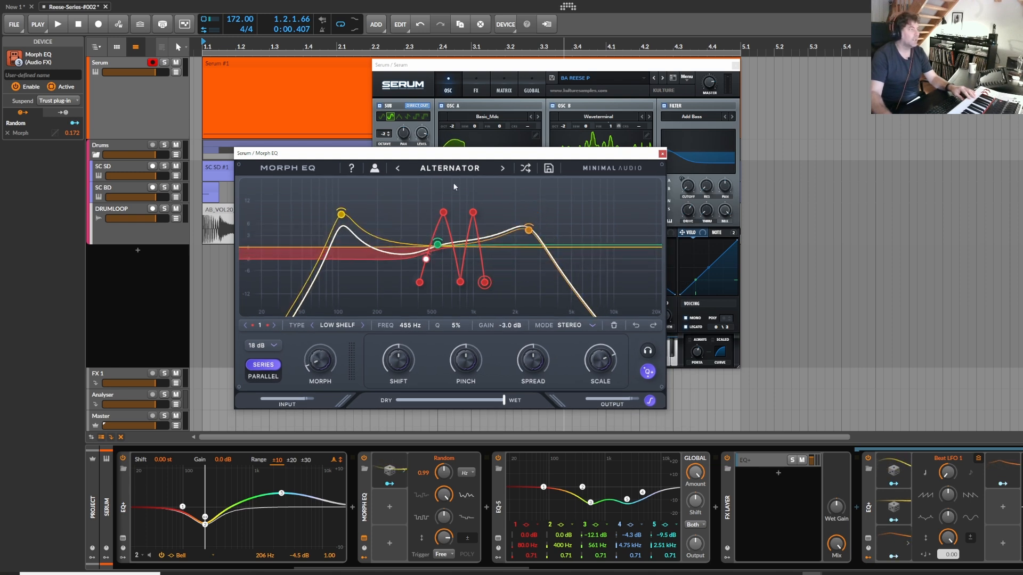
drag(425, 155, 410, 130)
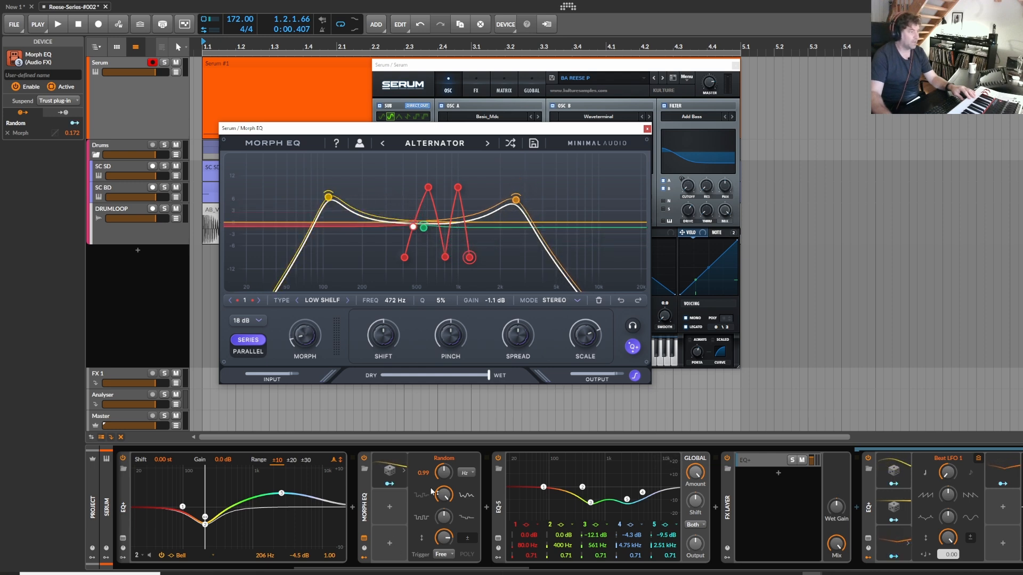
Show Morph EQ's Random modulator, compare the sound with the device bypassed and enabled, and lower its dry/wet slightly below 100%
click(404, 471)
click(404, 471)
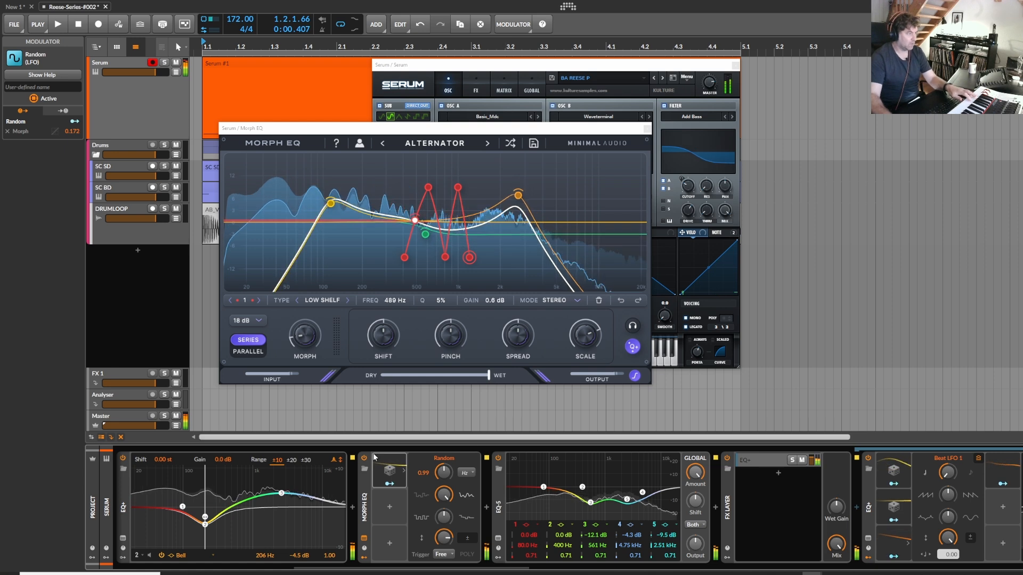
click(374, 458)
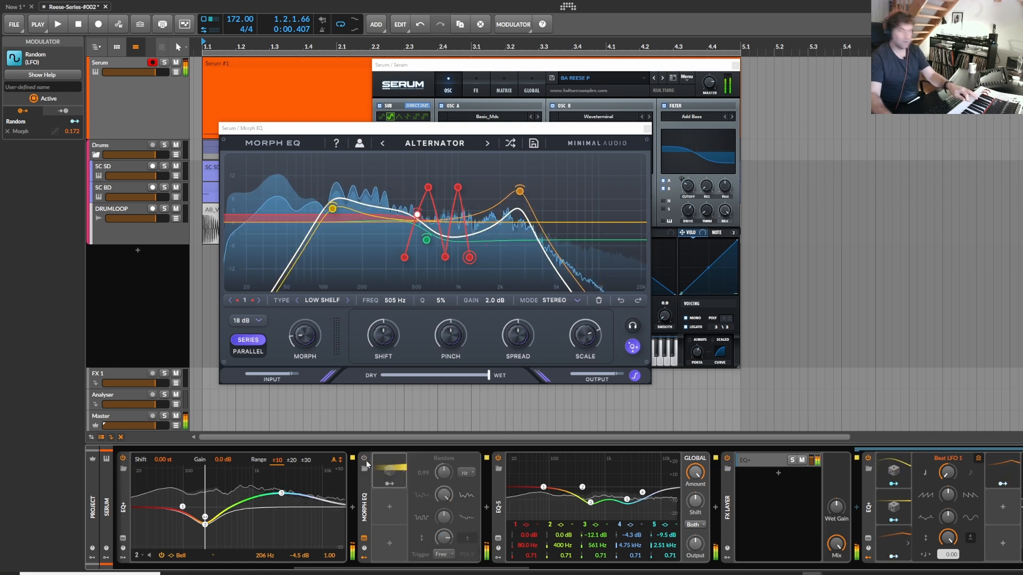
click(366, 457)
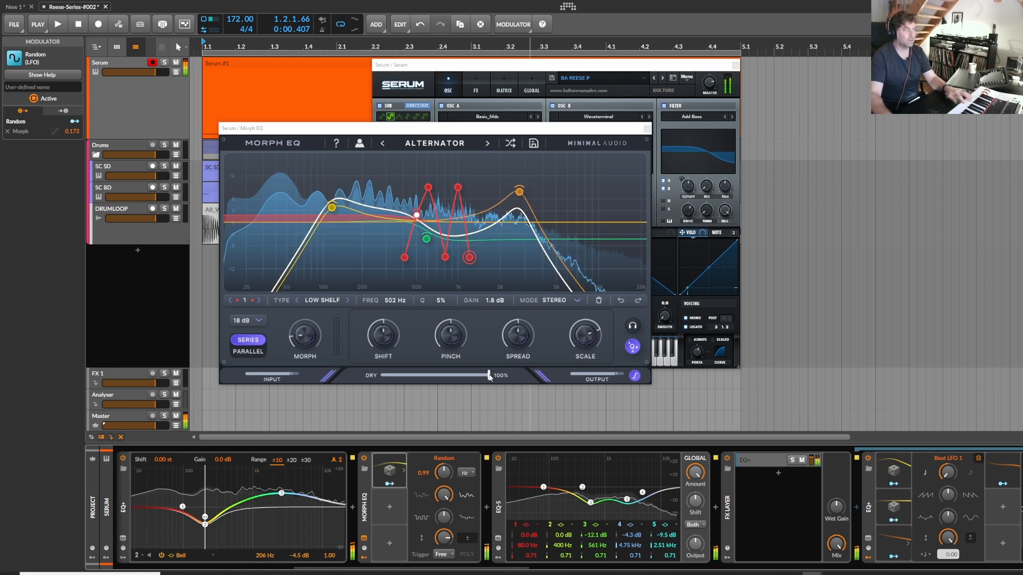
mouse_move(490, 377)
mouse_down()
mouse_move(410, 376)
mouse_move(486, 383)
mouse_up()
Examine the EQ-5 and the EQ+ layer inside the FX Layer that follows it
click(543, 472)
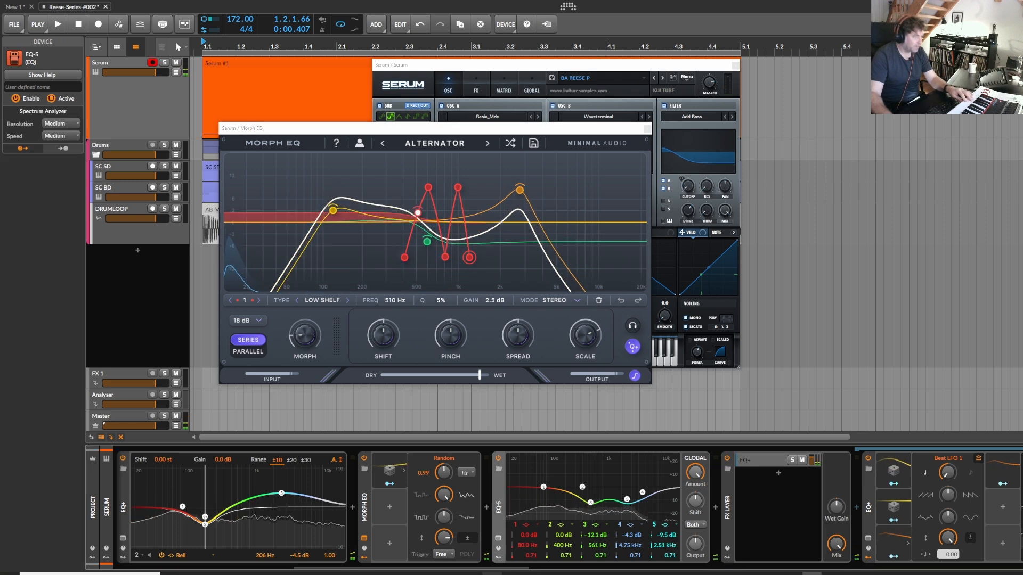
scroll(499, 569, right, 10)
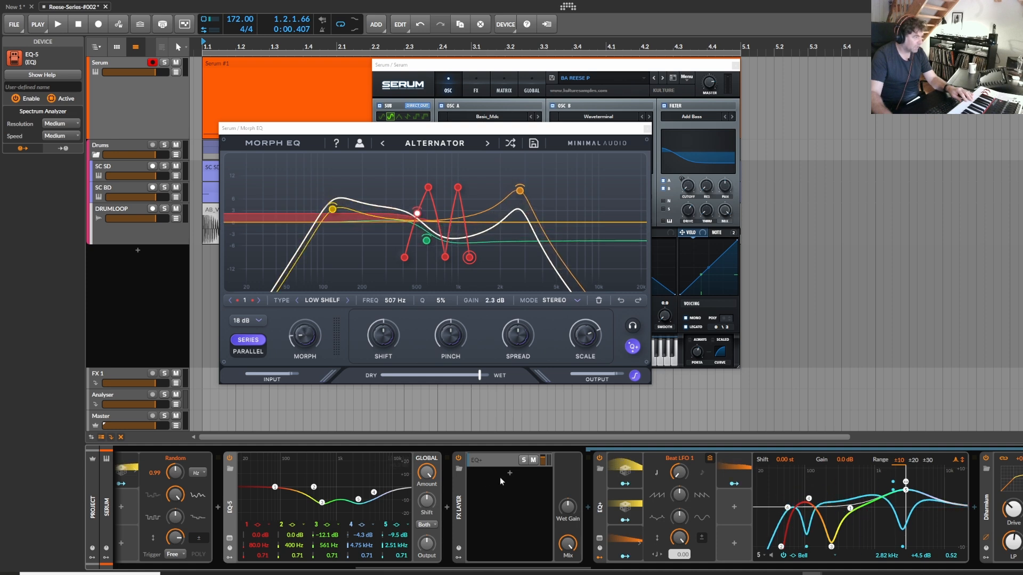
click(503, 462)
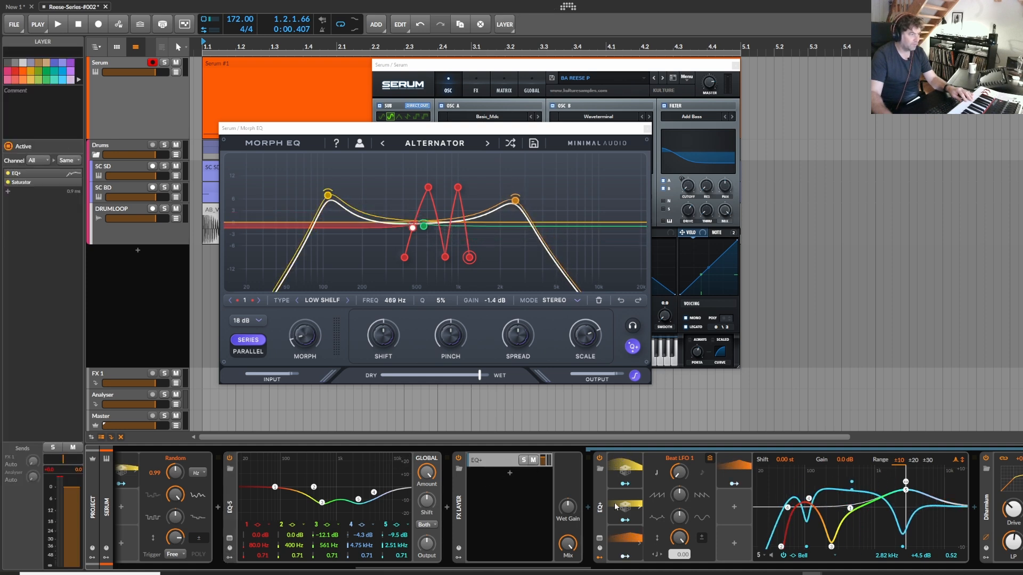
drag(574, 569, 637, 571)
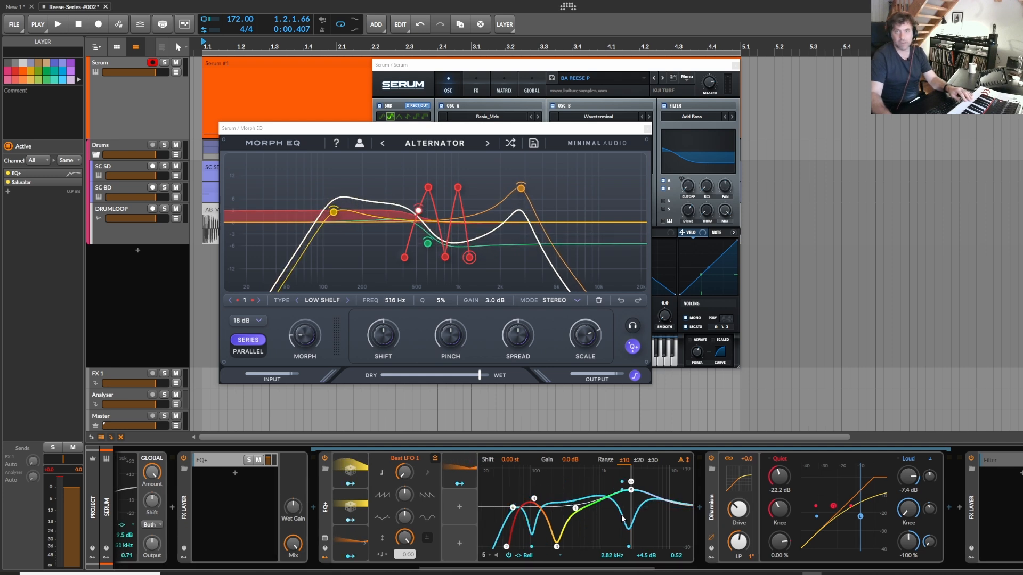
Show the layered EQ+'s band settings and Random 1 modulator, and fine-tune the FX Layer's mix
click(327, 486)
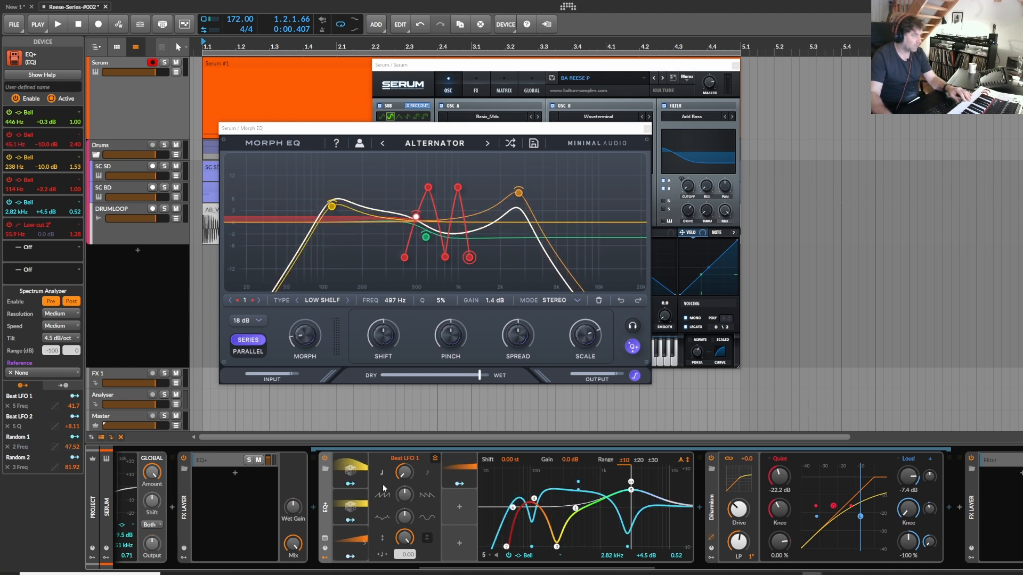
click(366, 472)
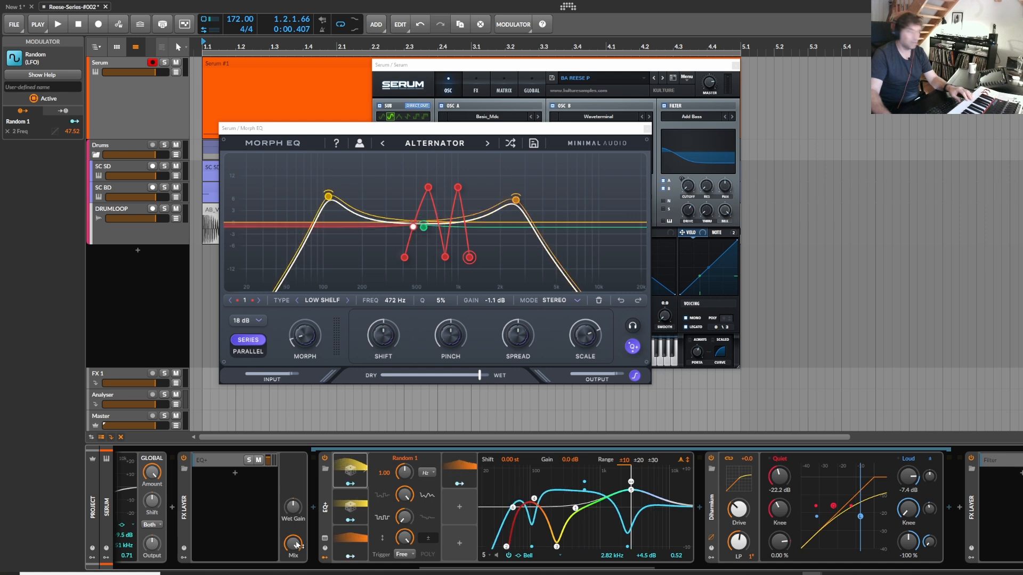
mouse_move(297, 543)
mouse_down()
mouse_move(293, 552)
mouse_move(293, 543)
mouse_up()
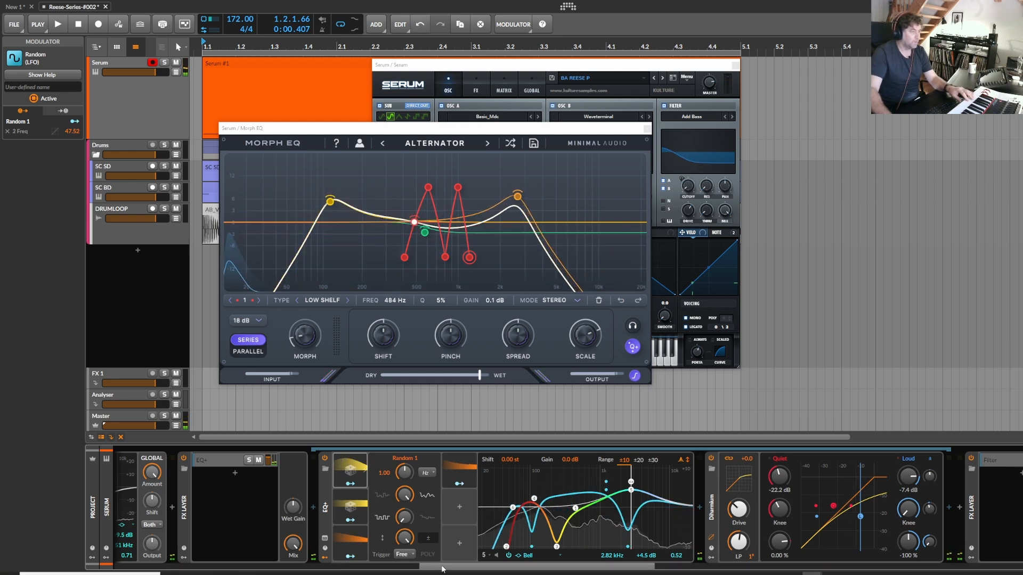
Move along the device chain past Dharmium and show the Filter layer of the next FX Layer
drag(441, 566, 510, 567)
scroll(554, 506, right, 6)
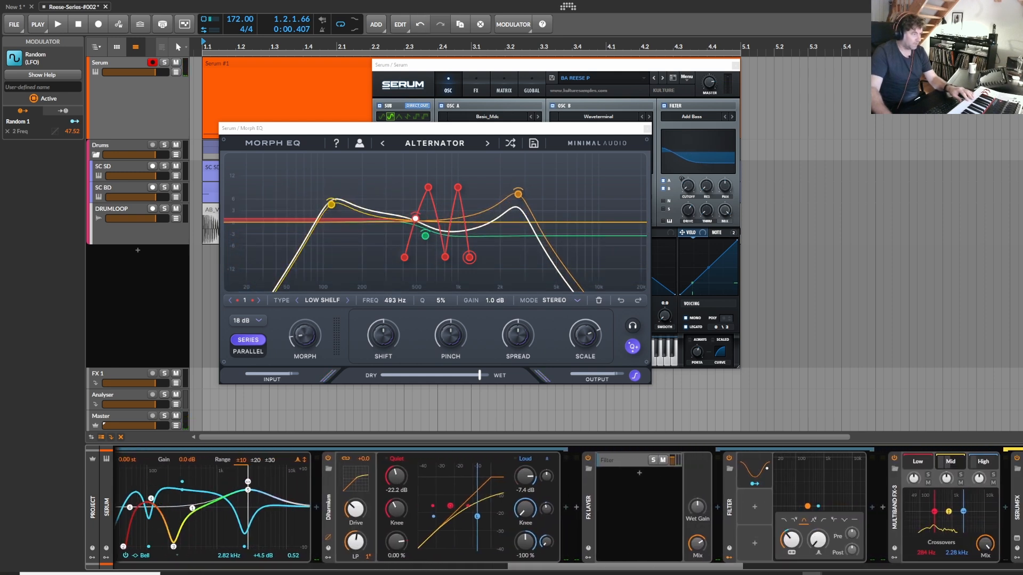
scroll(453, 474, right, 1)
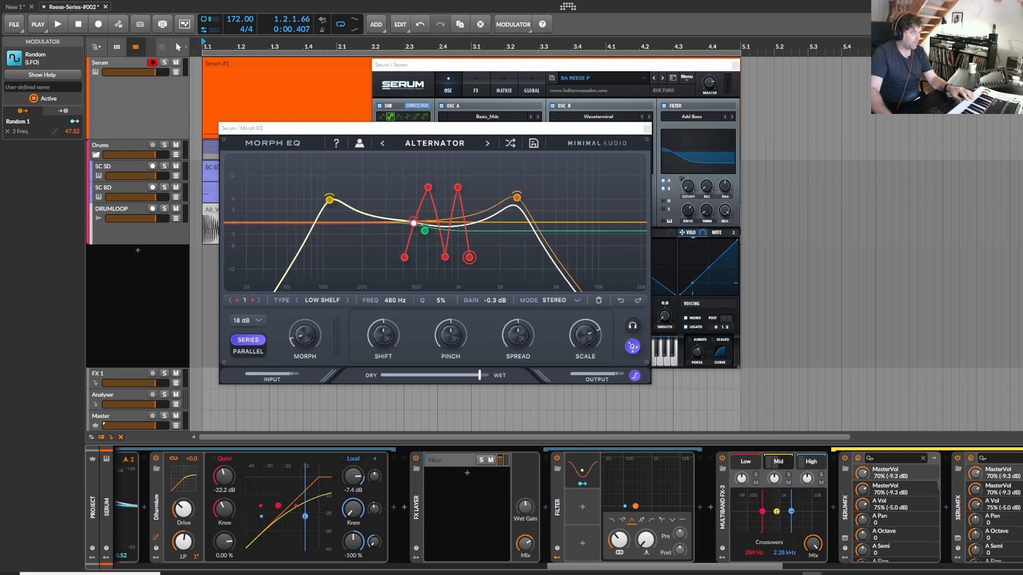
click(454, 462)
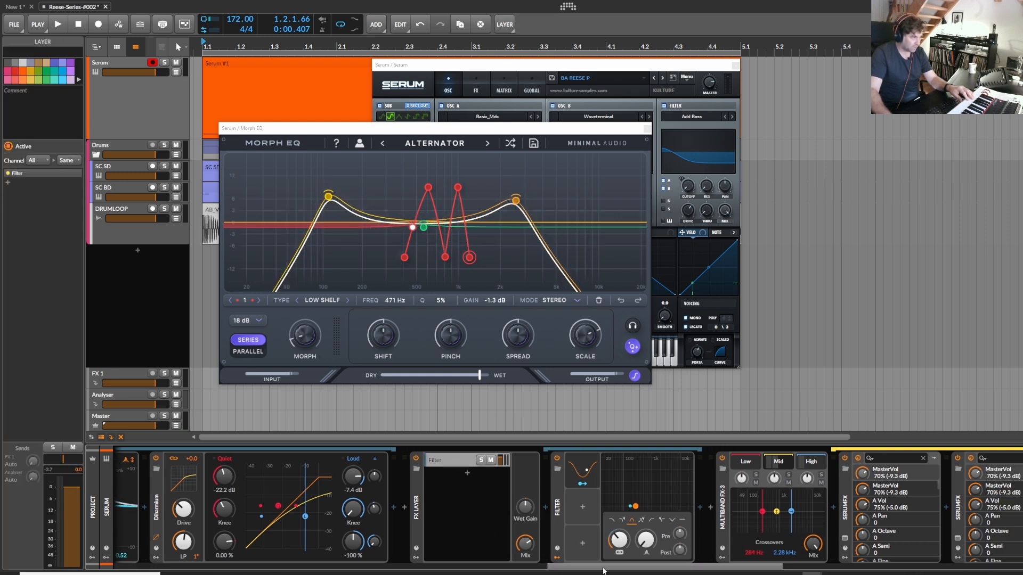
scroll(451, 463, right, 3)
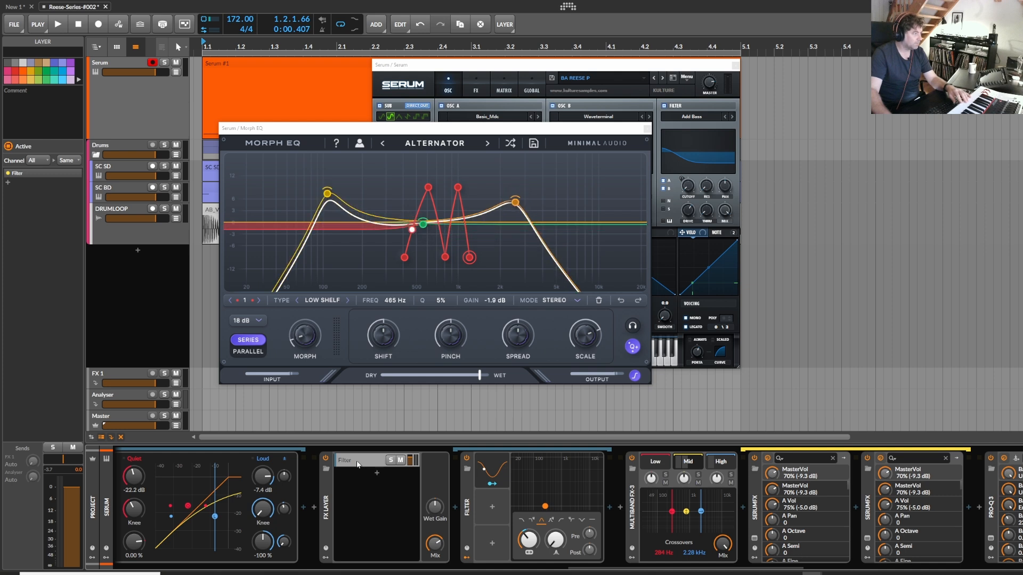
Inspect the device inside the FX Layer's Filter layer and fine-tune the FX Layer's mix
scroll(441, 506, right, 5)
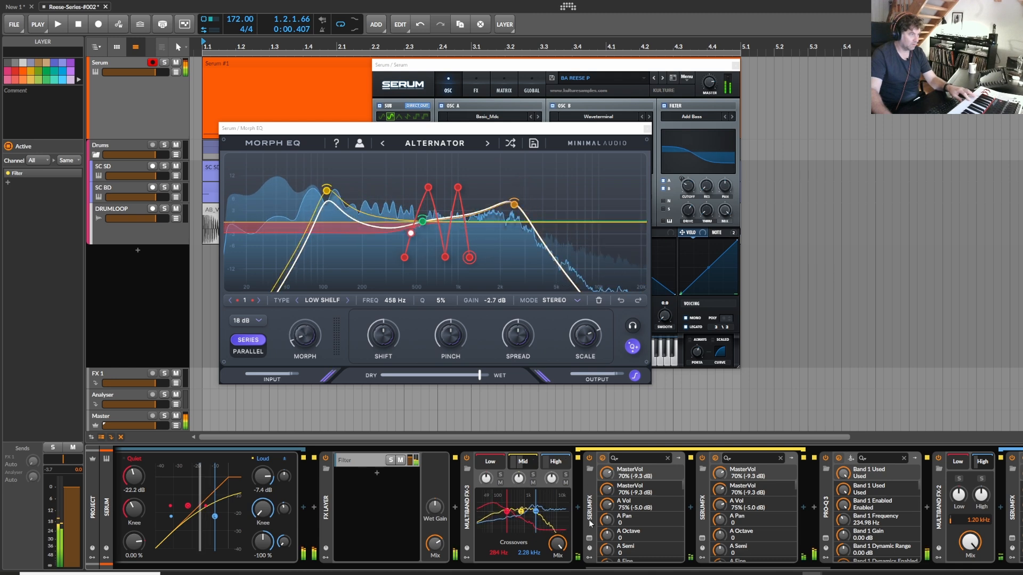
click(363, 461)
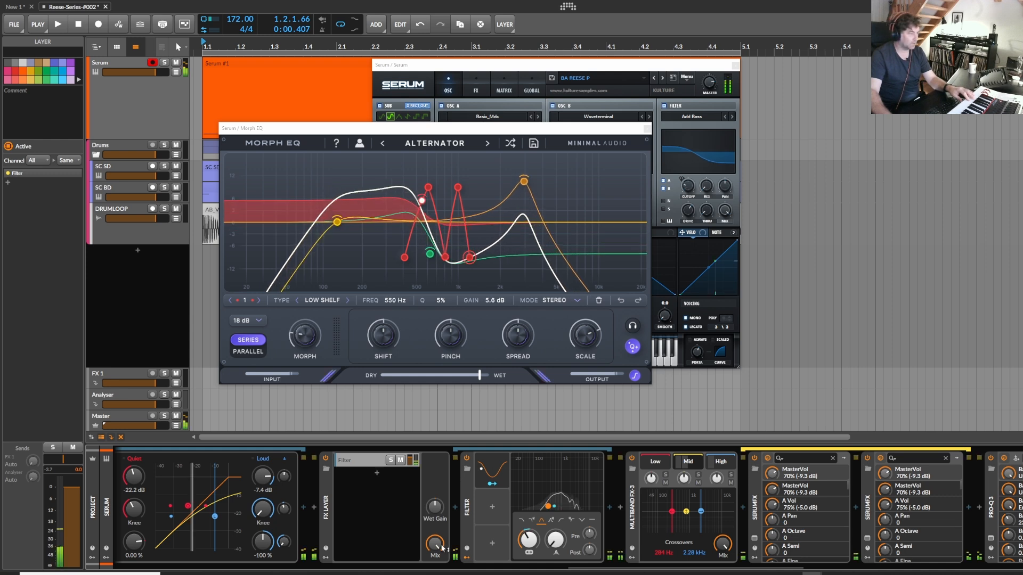
drag(441, 547, 440, 544)
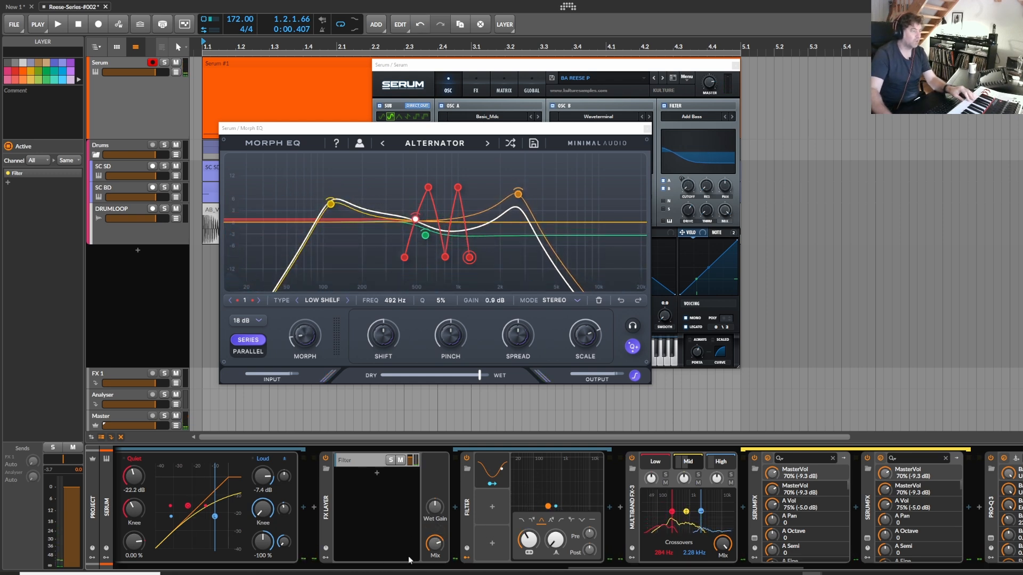
Show the effect racks of both SerumFX plug-ins in the Mid band of Multiband FX-3
drag(606, 571, 655, 572)
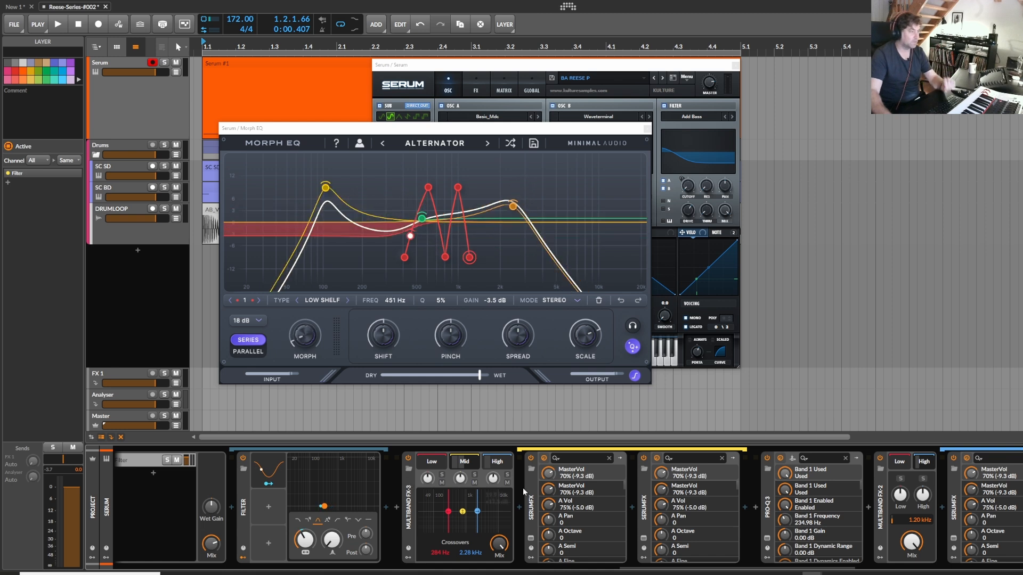
click(531, 512)
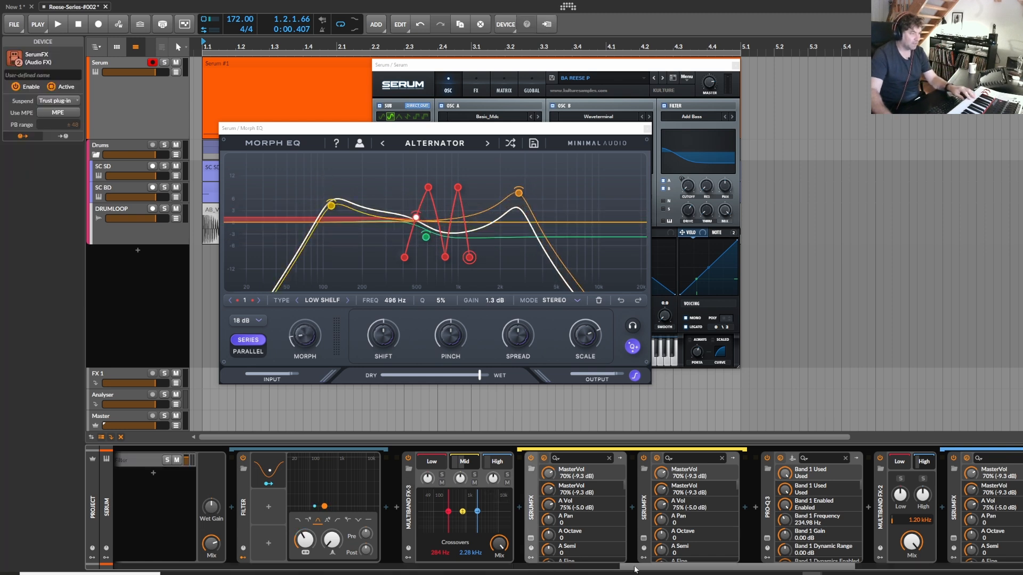
scroll(481, 540, right, 2)
click(480, 539)
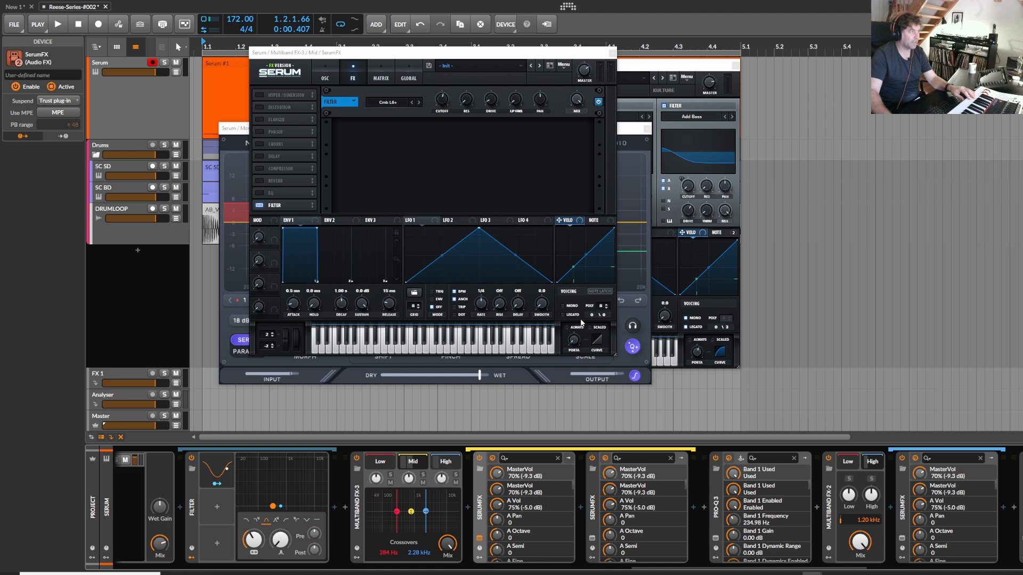
click(282, 206)
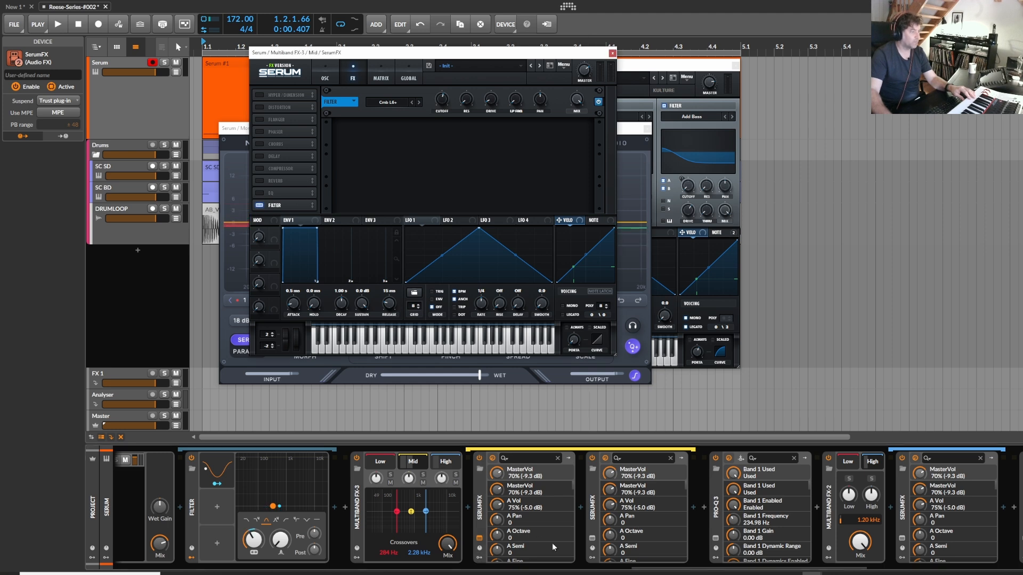
click(592, 538)
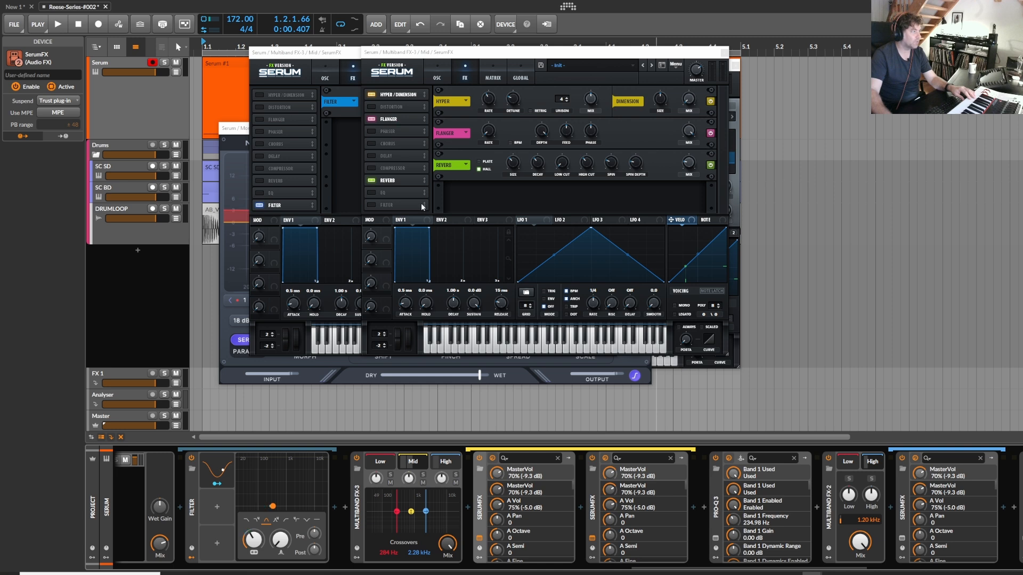
Show the Pro-Q 3 curve after Multiband FX-3 and close the plug-in window
scroll(666, 554, right, 3)
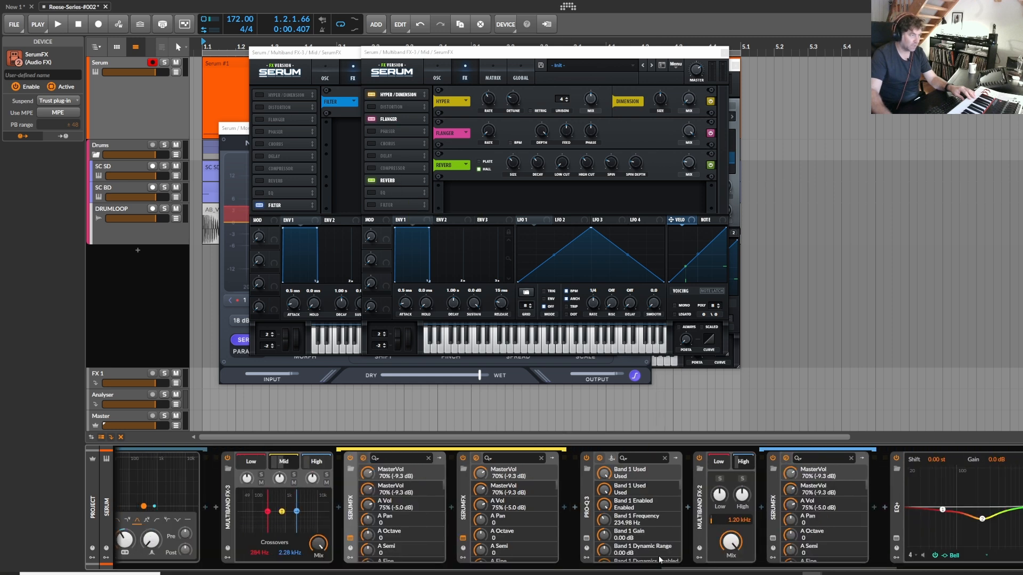
click(587, 539)
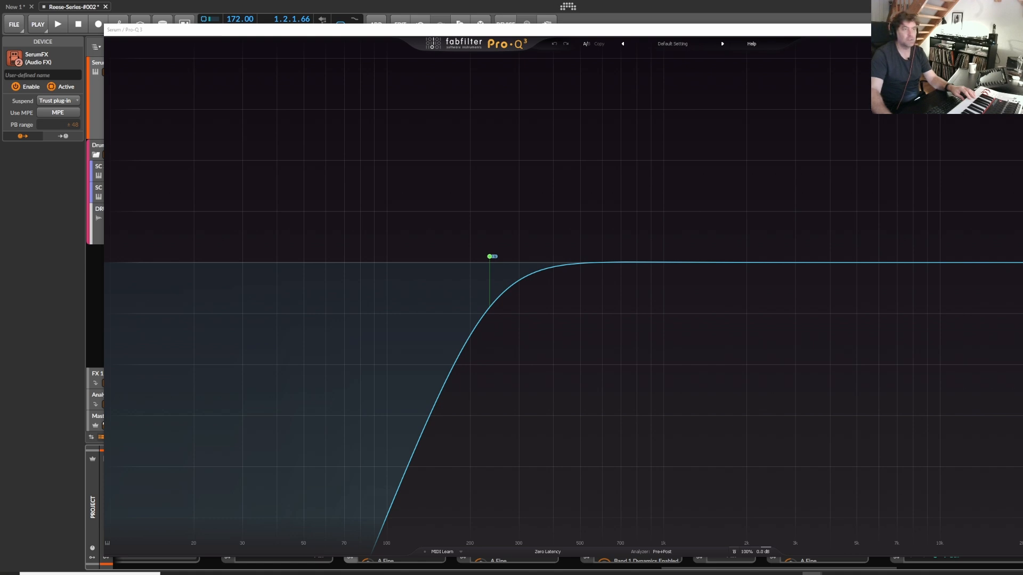
key(Escape)
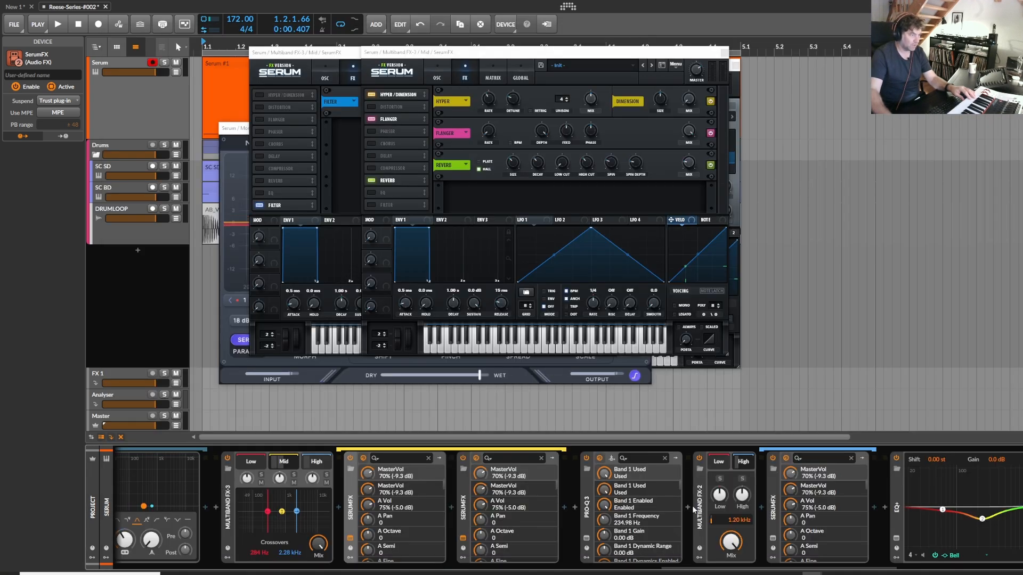
Show the SerumFX effect rack in the High band of the following Multiband FX-2 and close its window
click(701, 487)
click(724, 565)
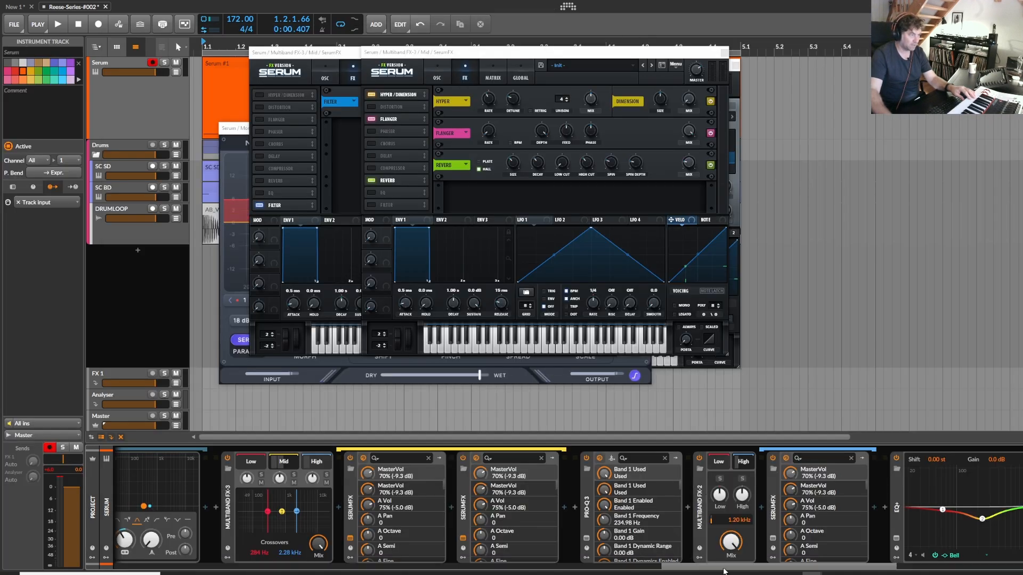
scroll(720, 569, right, 5)
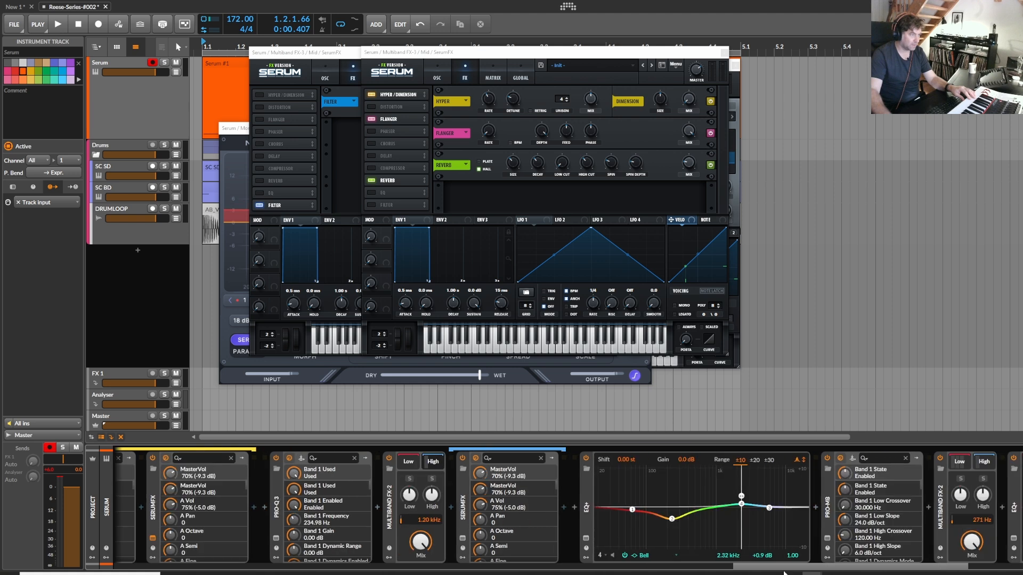
click(464, 542)
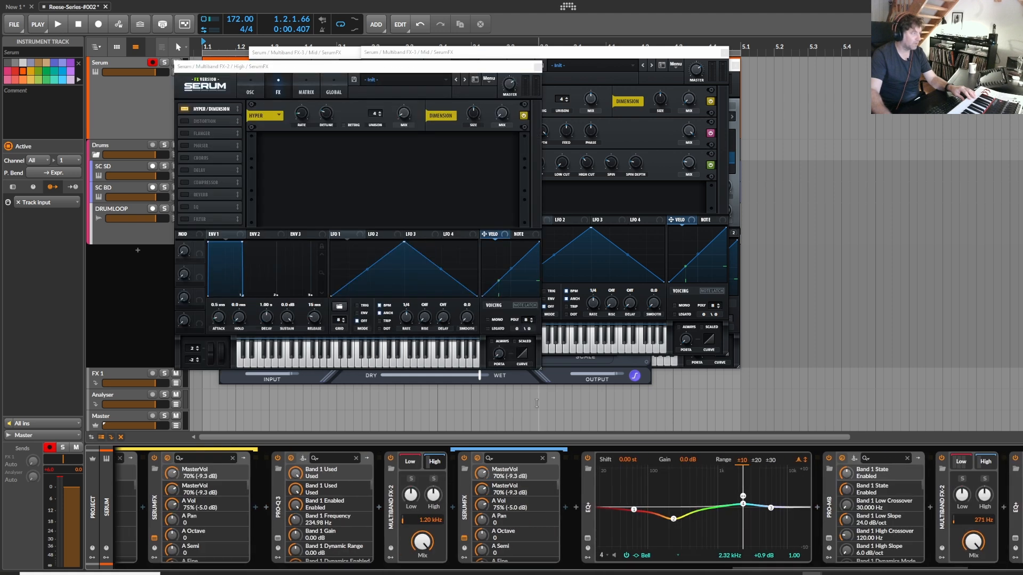
click(536, 66)
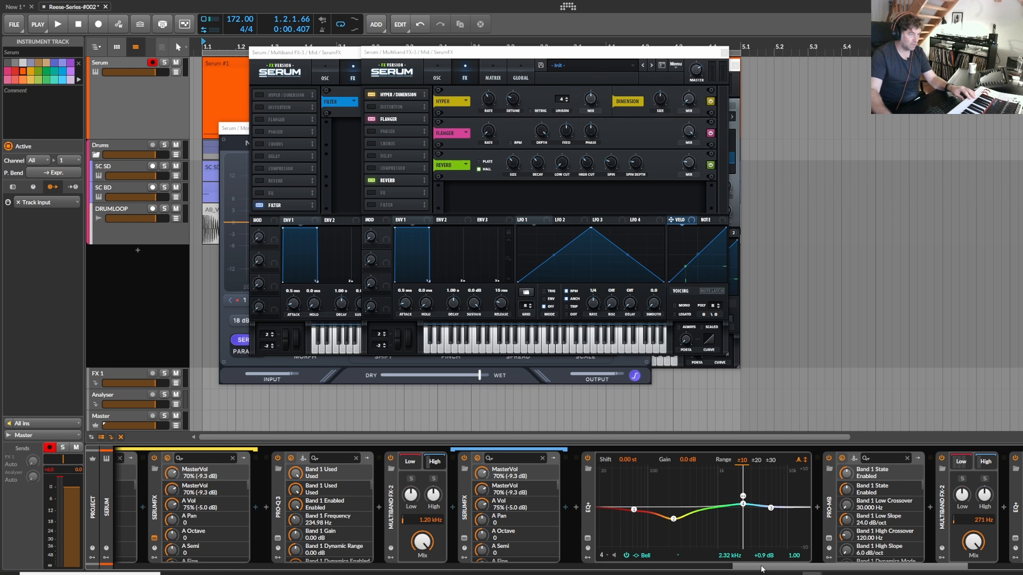
Show Pro-MB's multiband curve while the bass sounds, and close the plug-in window
scroll(761, 569, right, 7)
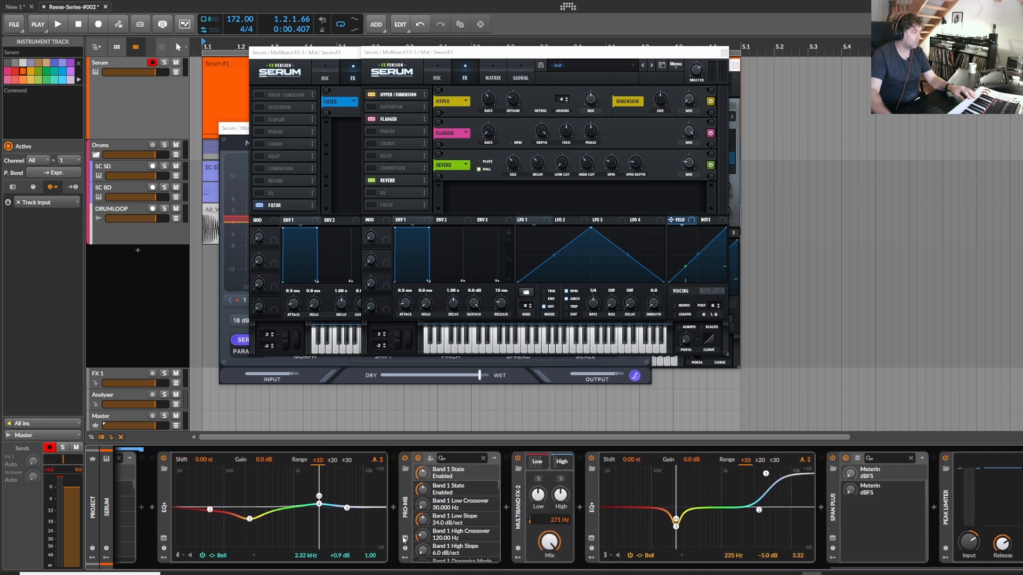
click(405, 539)
drag(578, 111, 561, 113)
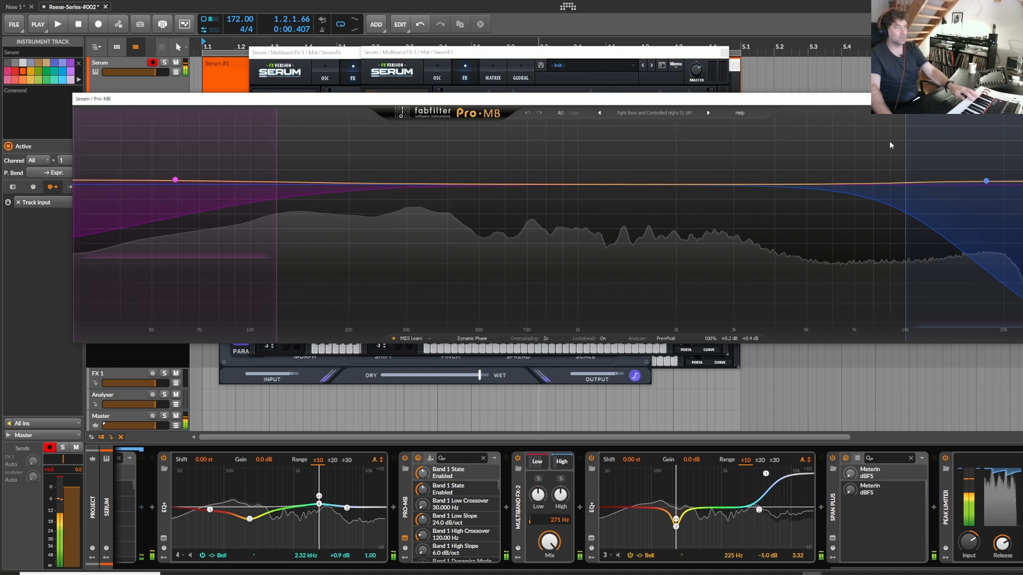
click(1020, 99)
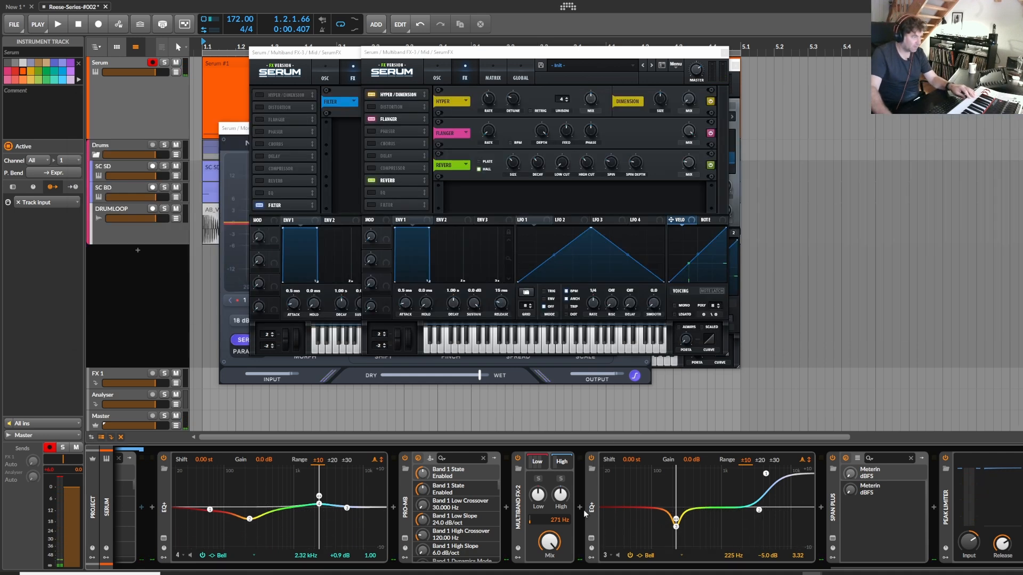
Examine the band settings of the last EQ+ and the bass spectrum in SPAN Plus, closing the analyser window
click(592, 496)
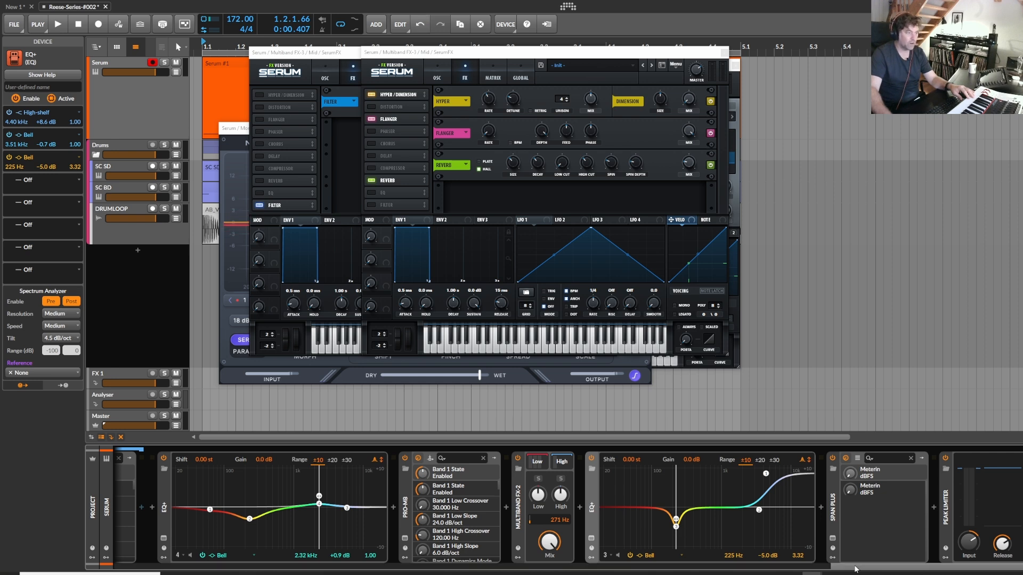
scroll(854, 568, right, 6)
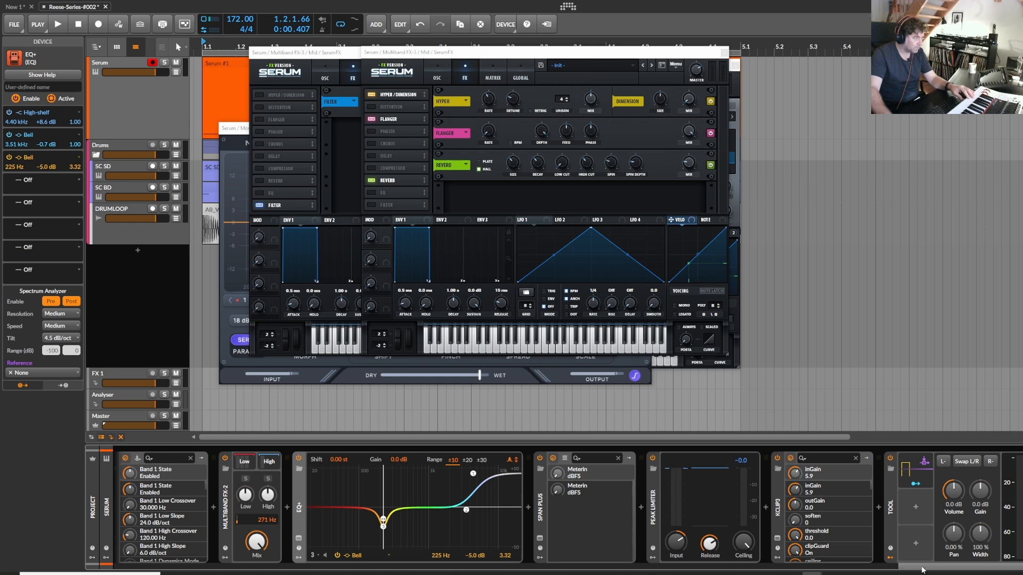
click(540, 540)
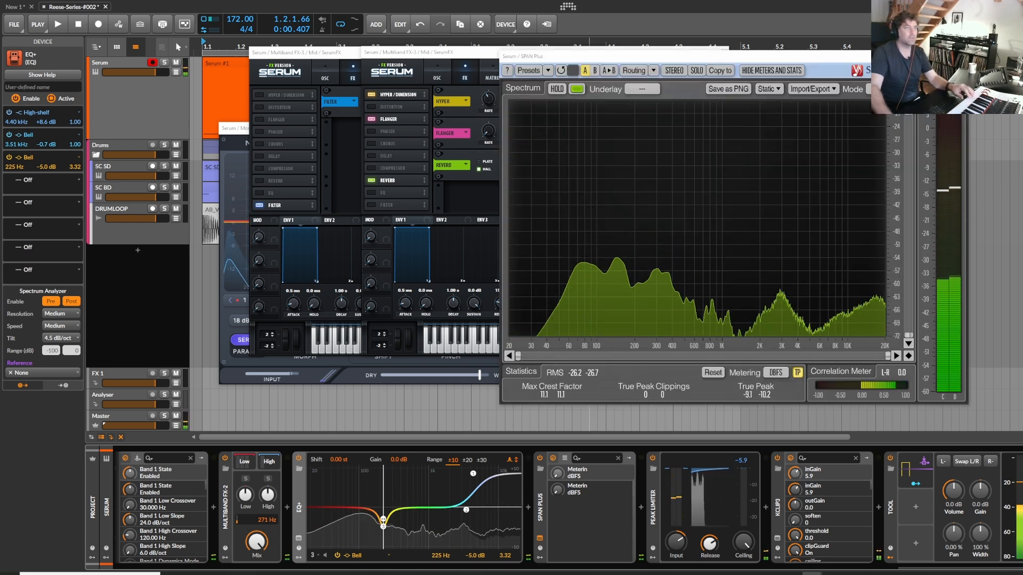
click(964, 56)
Examine the Peak Limiter and KClip 3's clipping settings while the bass sounds, and close KClip 3
click(655, 488)
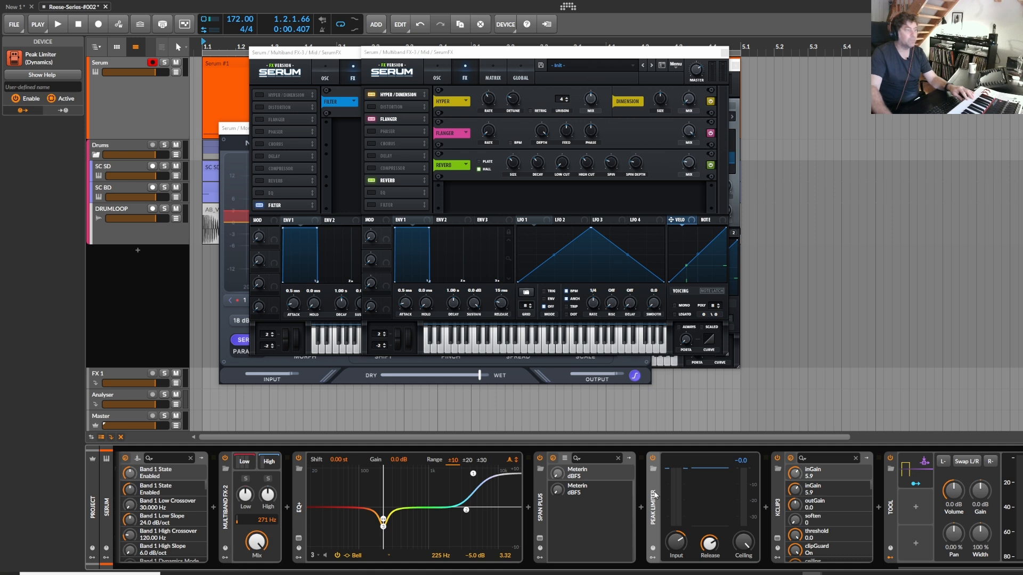
click(779, 488)
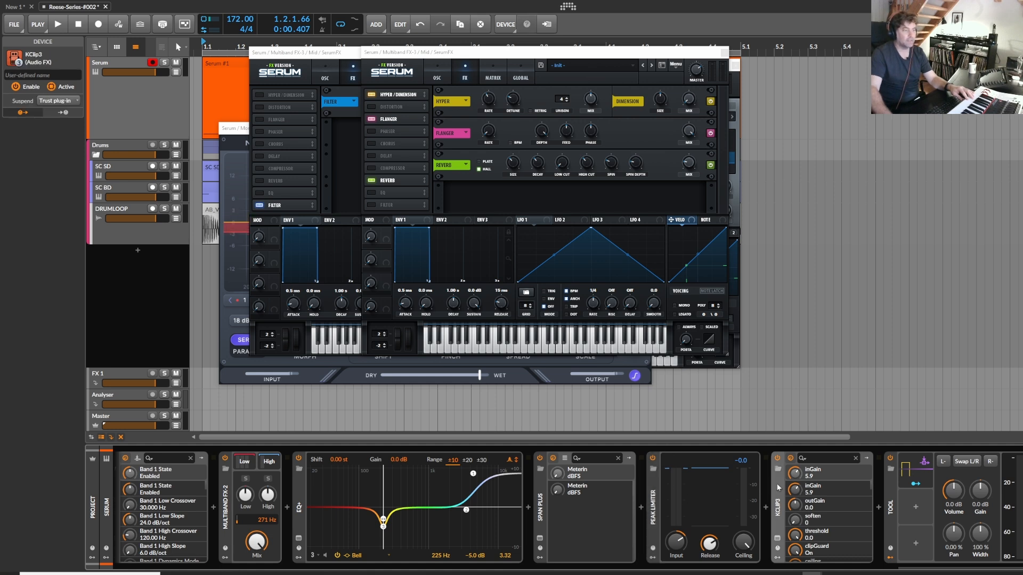
click(778, 539)
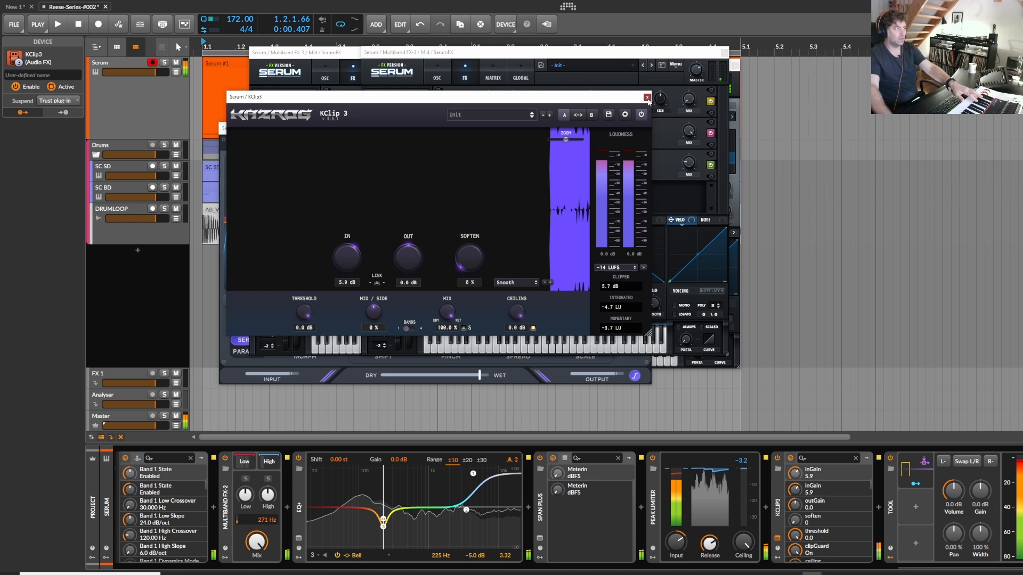
click(777, 539)
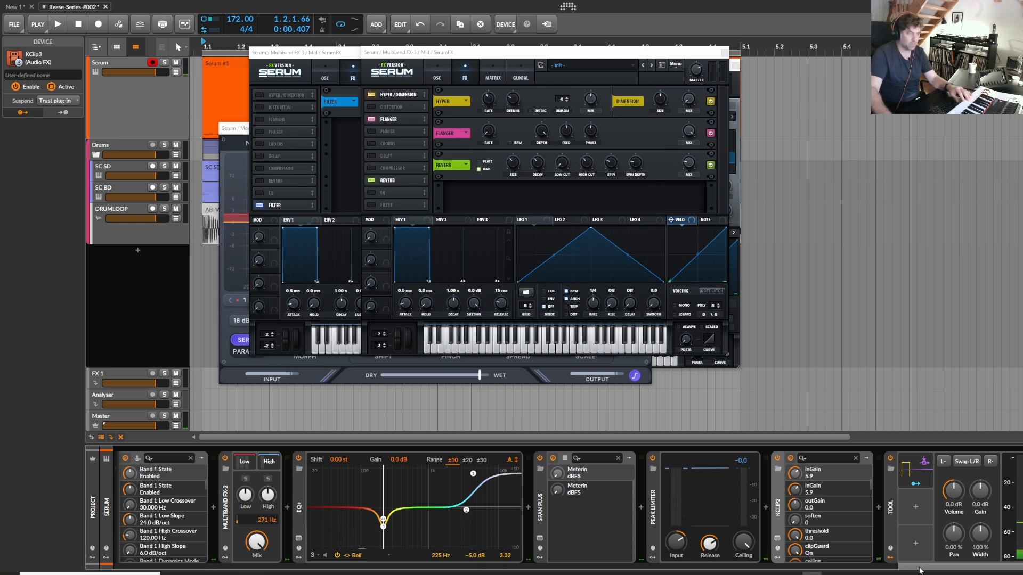
Show the Note Sidechain modulation assigned to the volume of the Tool device
click(891, 493)
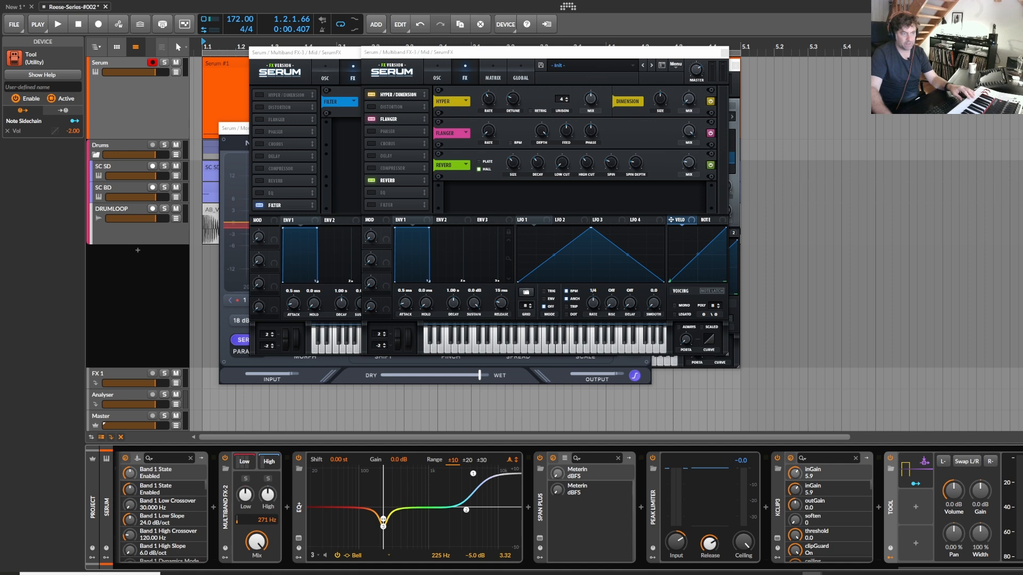
click(879, 474)
click(893, 491)
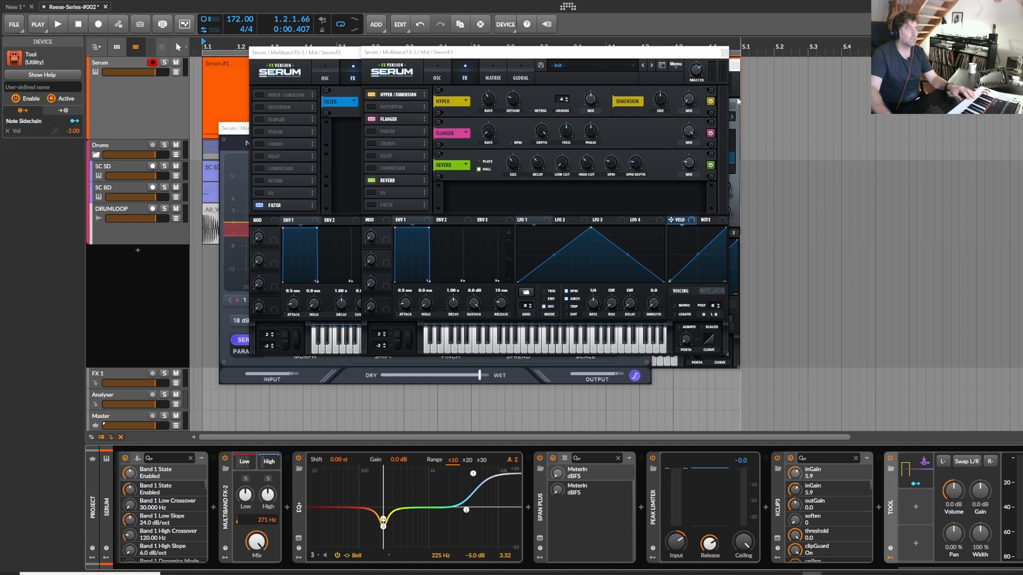
Close the remaining SerumFX, Morph EQ and Serum windows to reveal the arrangement
click(724, 52)
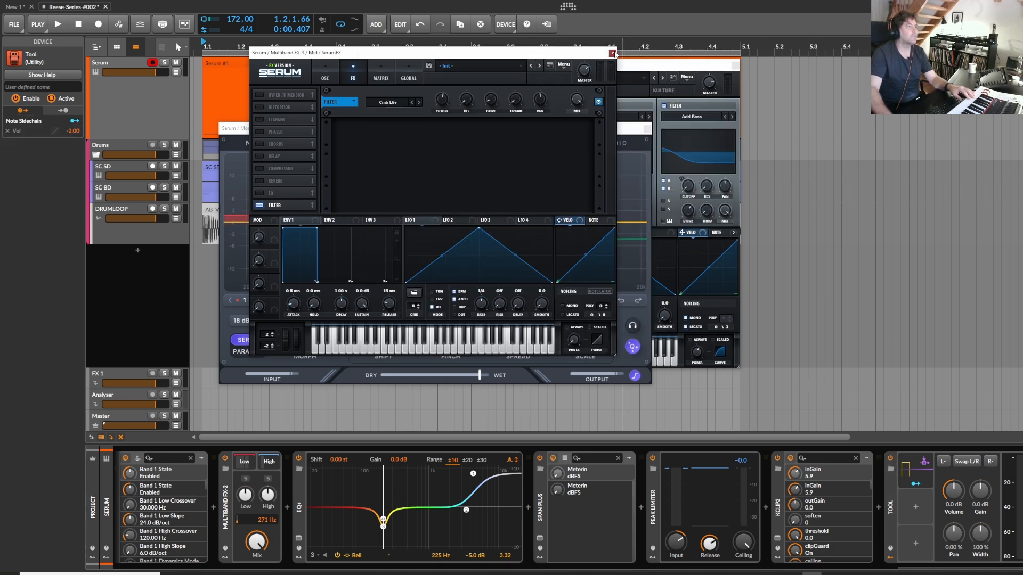
click(613, 52)
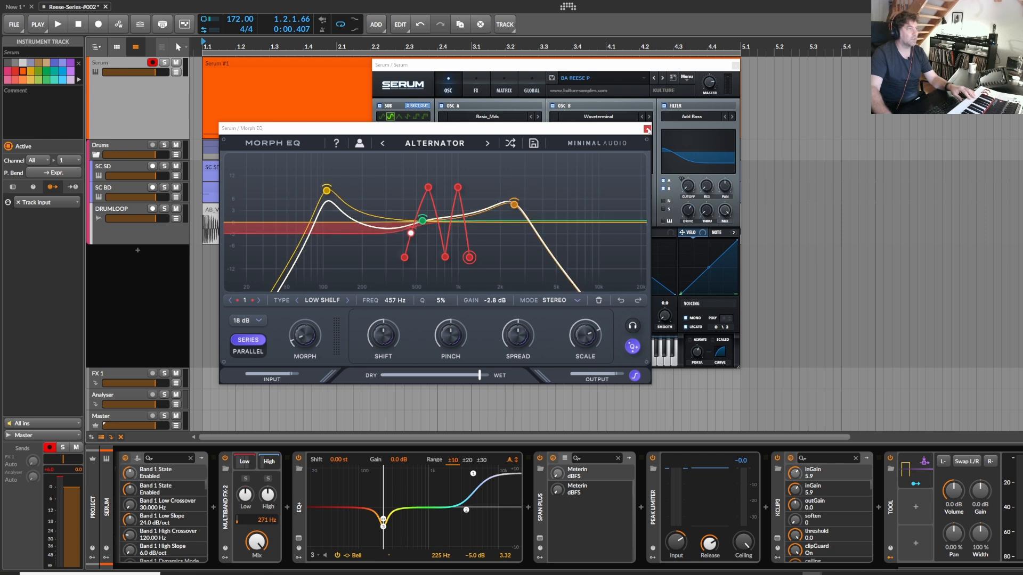
click(646, 128)
click(736, 65)
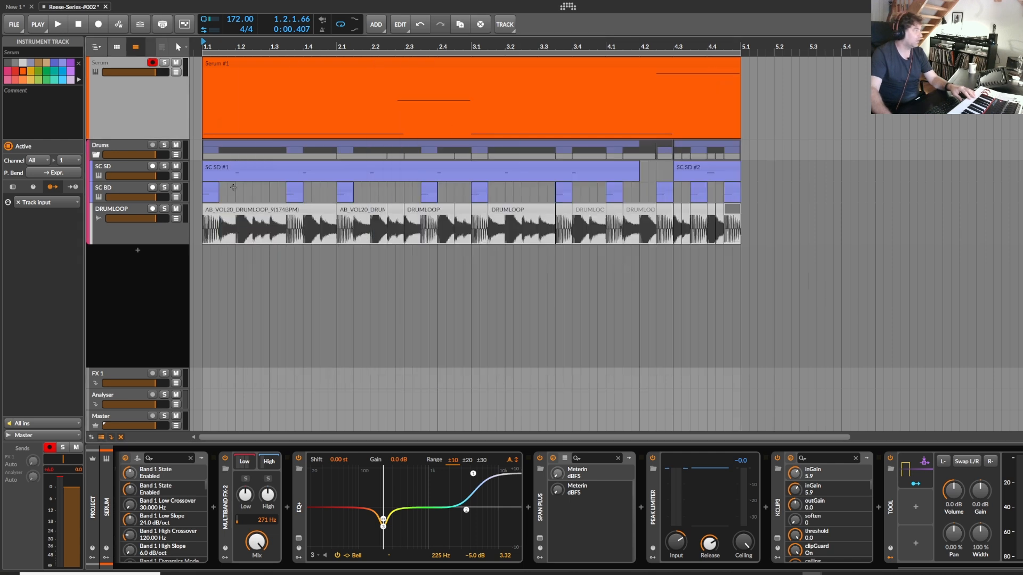
Mute the Drums group and audition the Serum bass clip on its own
click(136, 166)
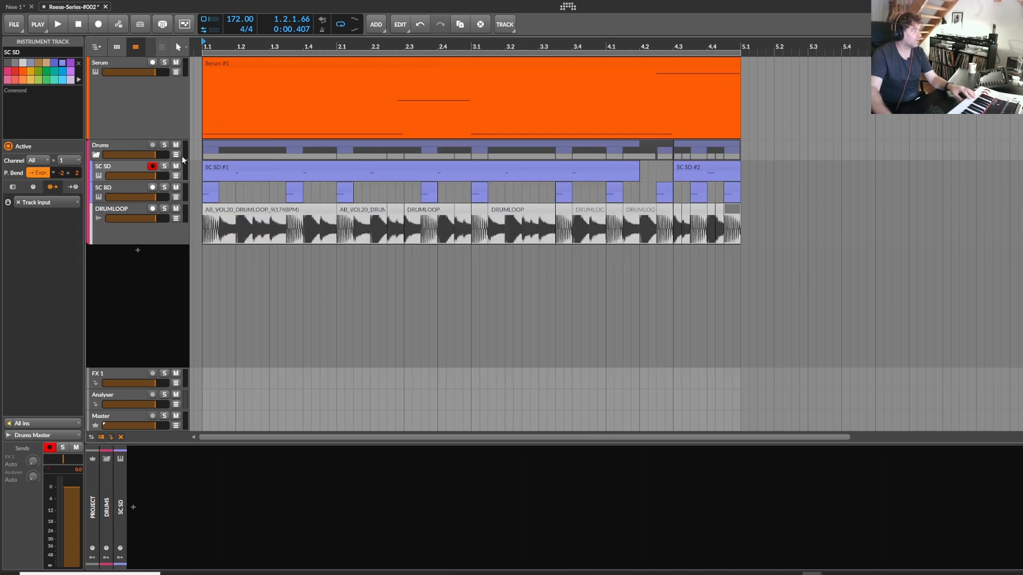
click(123, 147)
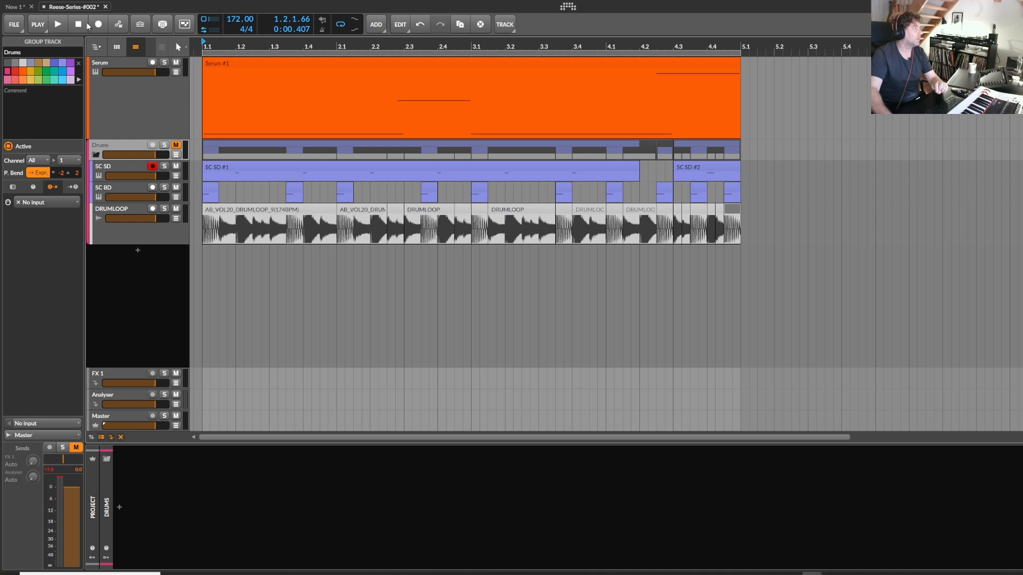
click(58, 24)
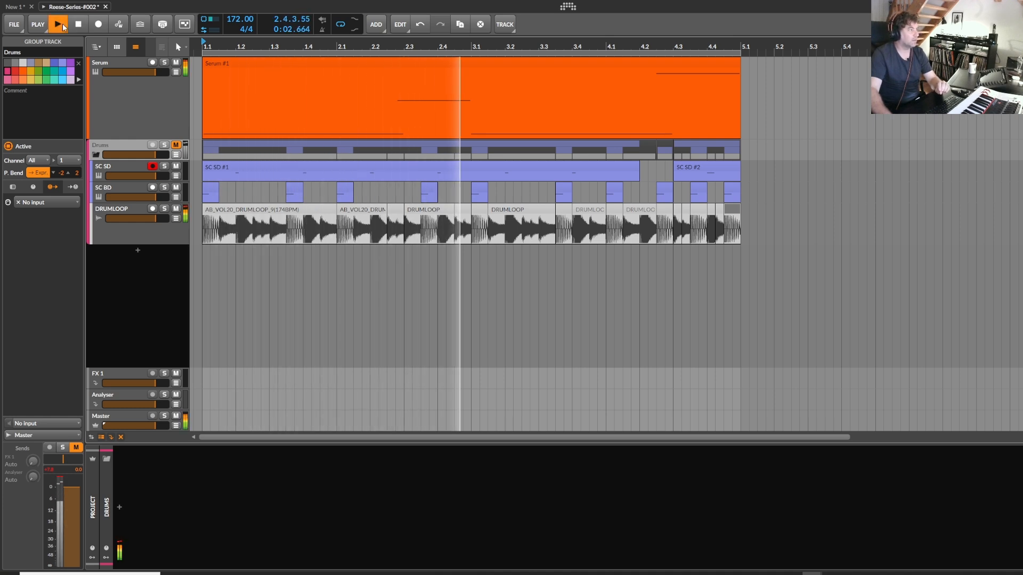
click(79, 25)
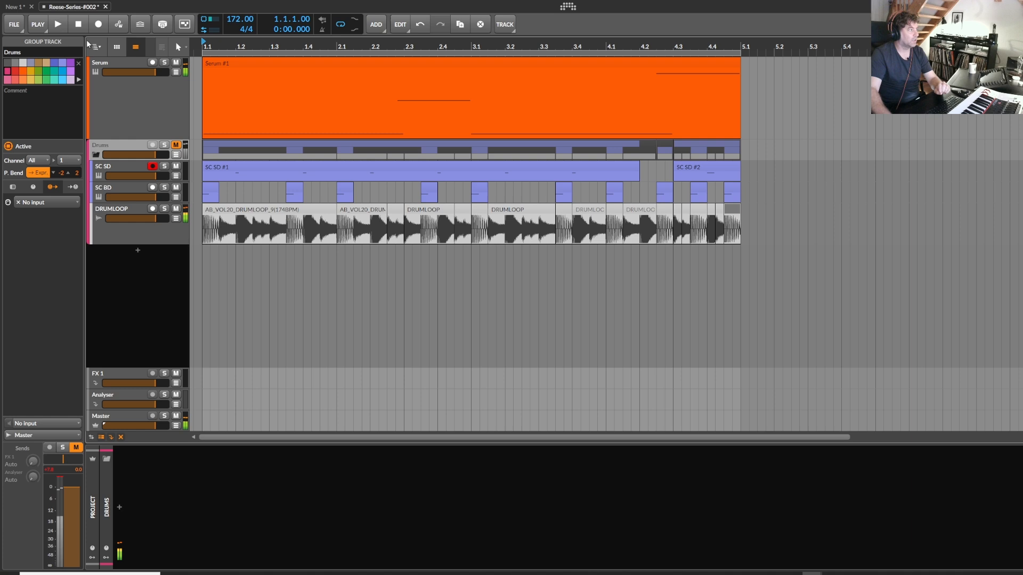
Unmute the Drums group and audition the bass together with the drums
click(175, 146)
click(59, 26)
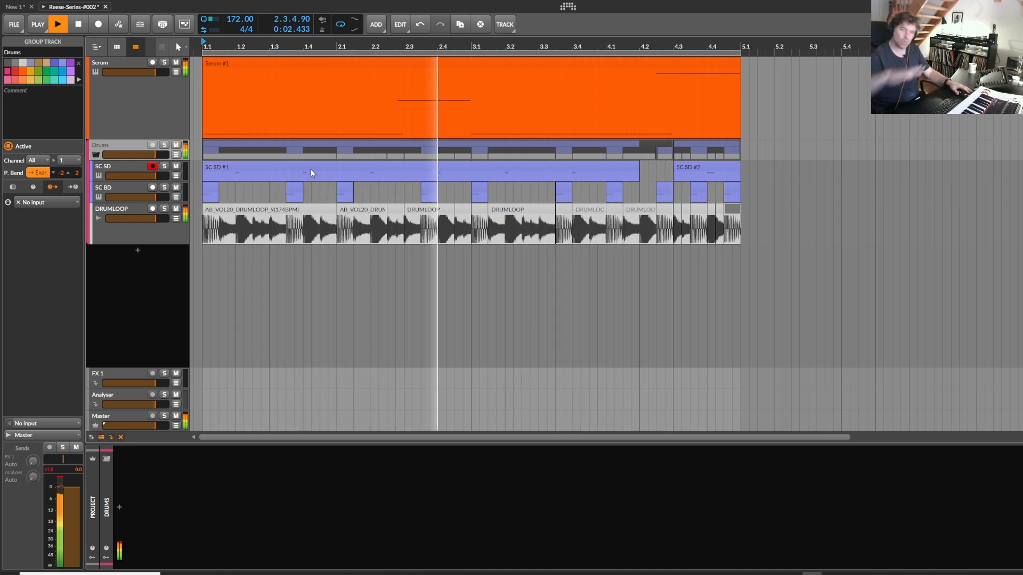
click(78, 26)
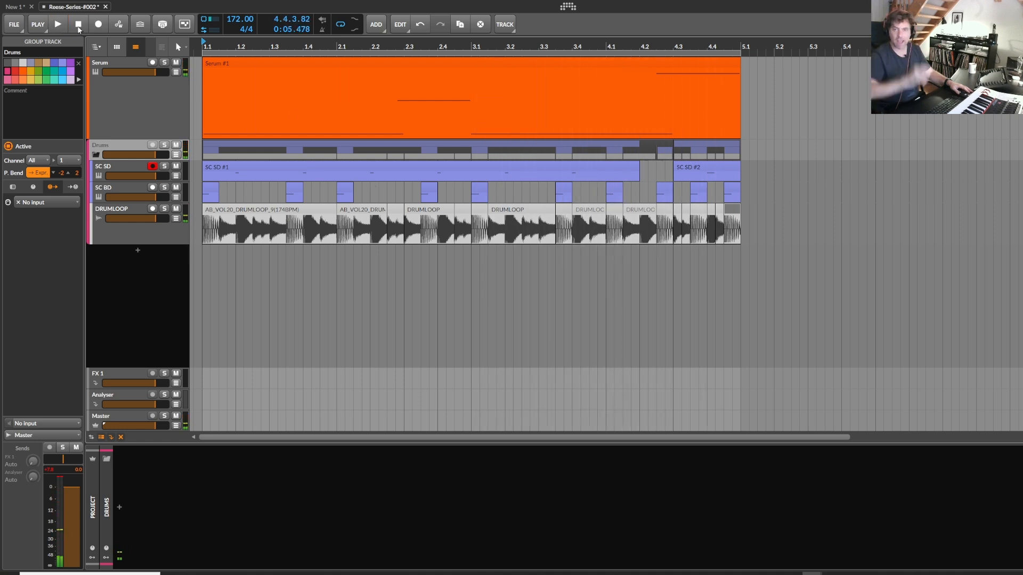